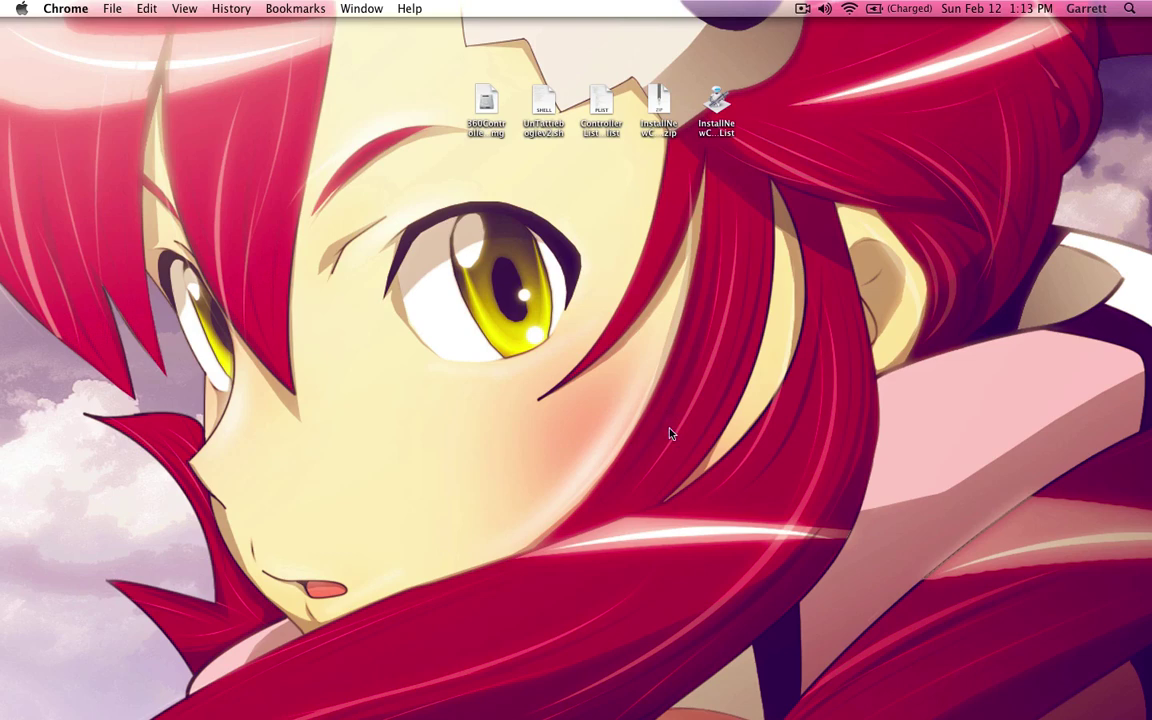
- Check the installed Mac OS X version in the About This Mac information and close it
{"action": "left_click", "coordinate": [625, 403]}
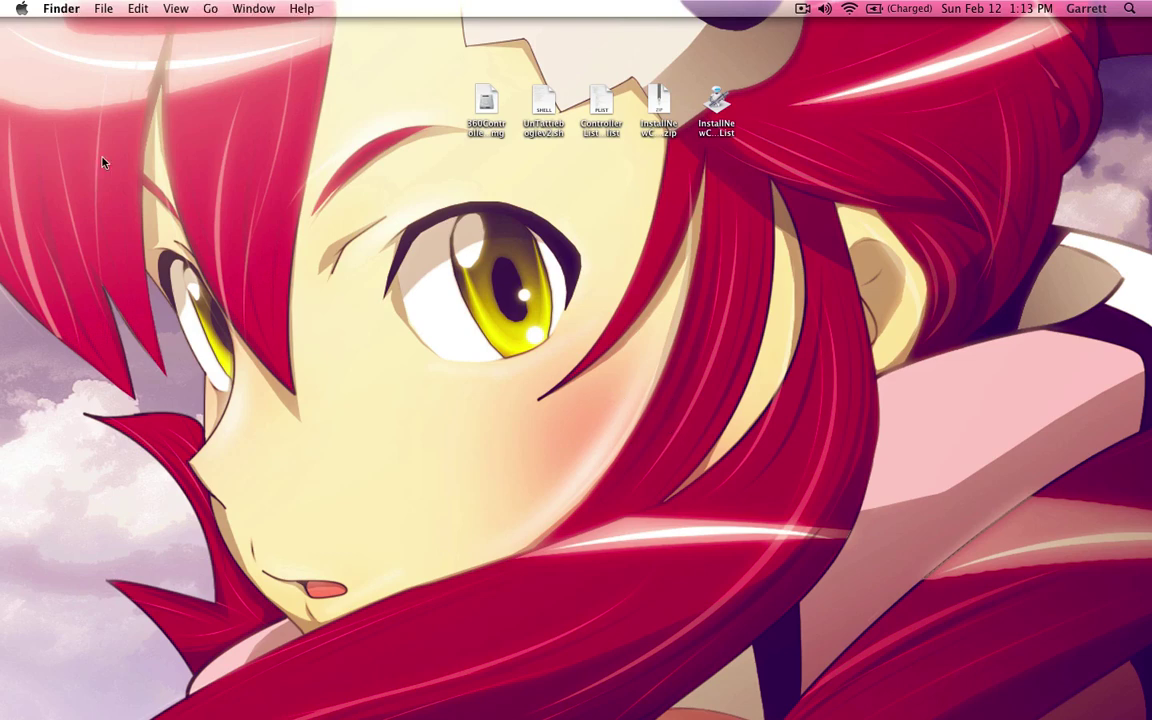
{"action": "left_click", "coordinate": [18, 12]}
{"action": "left_click", "coordinate": [40, 30]}
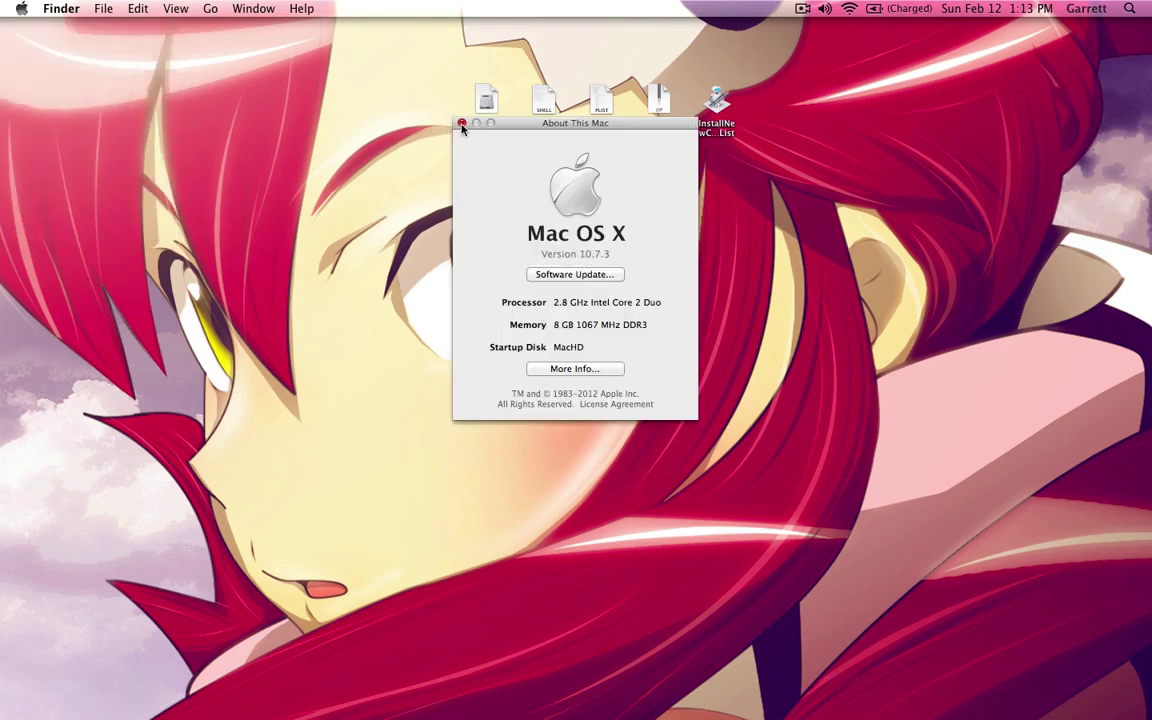
{"action": "left_click", "coordinate": [462, 124]}
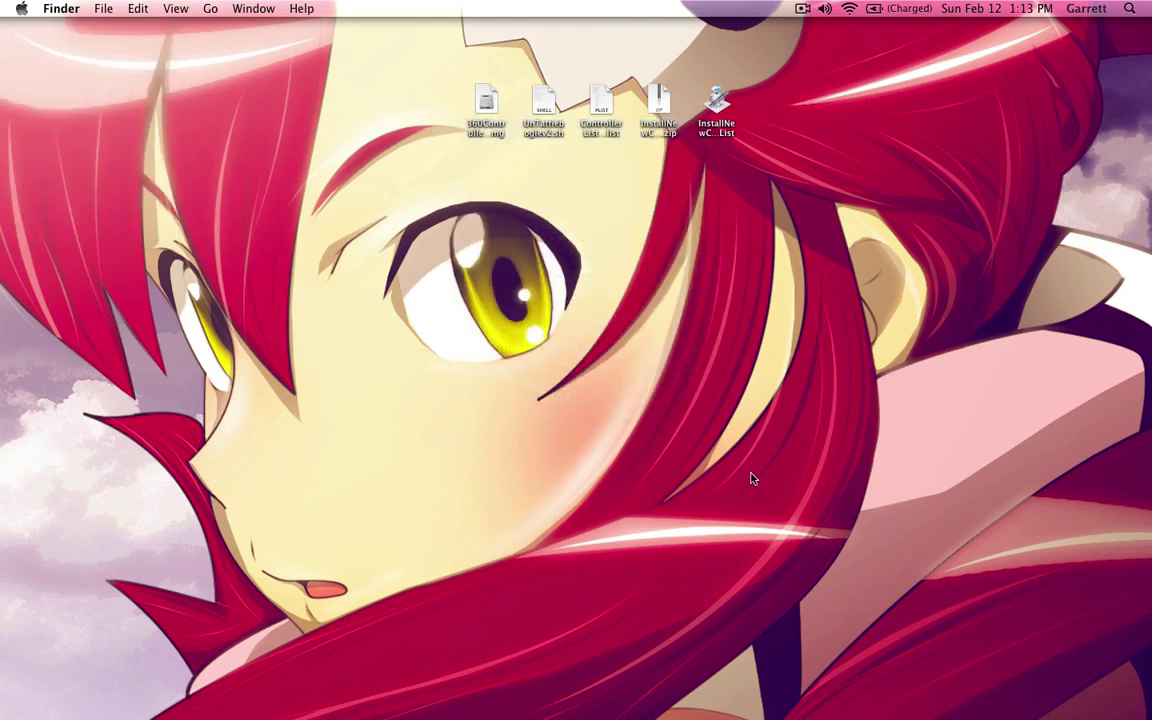
- Check the installed driver version in the Xbox 360 Controllers pane of System Preferences and close the window
{"action": "left_click", "coordinate": [886, 711]}
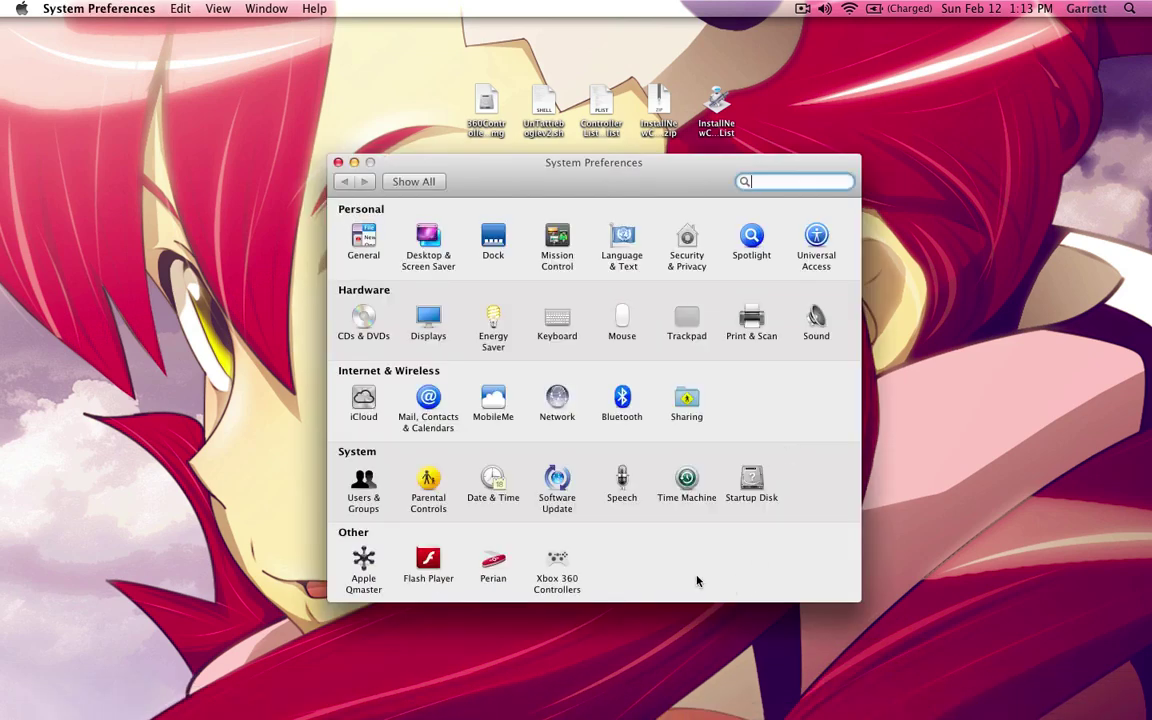
{"action": "left_click", "coordinate": [552, 562]}
{"action": "left_click", "coordinate": [722, 288]}
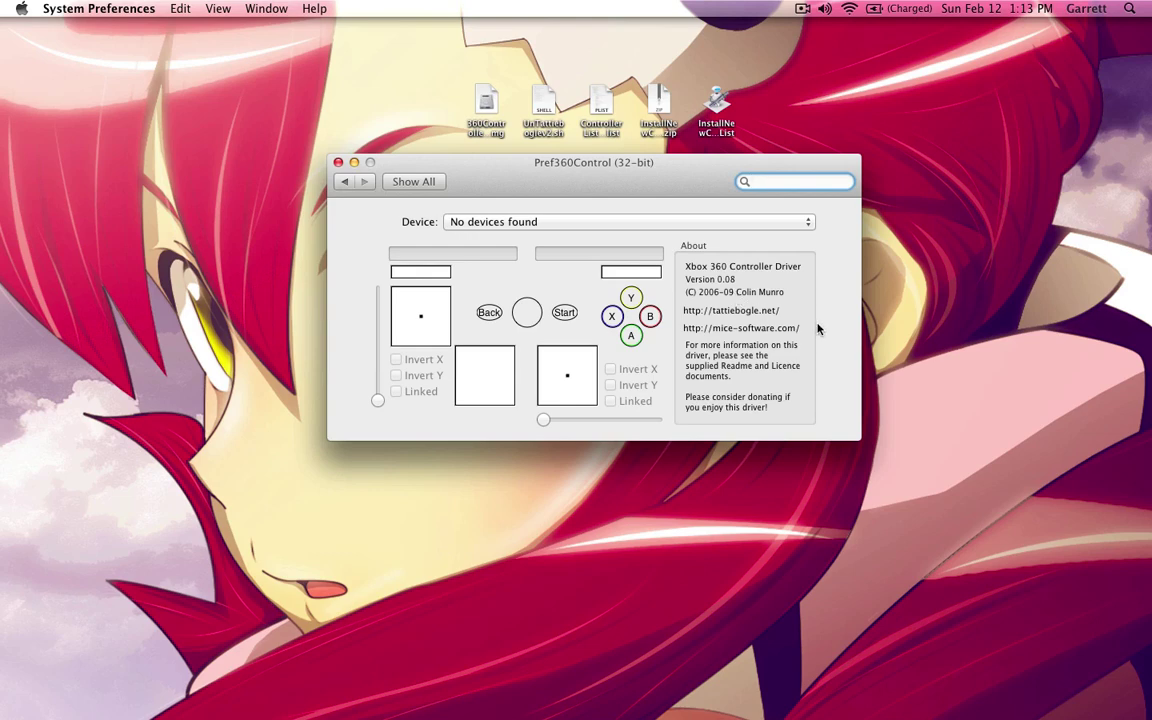
{"action": "left_click", "coordinate": [339, 163]}
{"action": "mouse_move", "coordinate": [900, 715]}
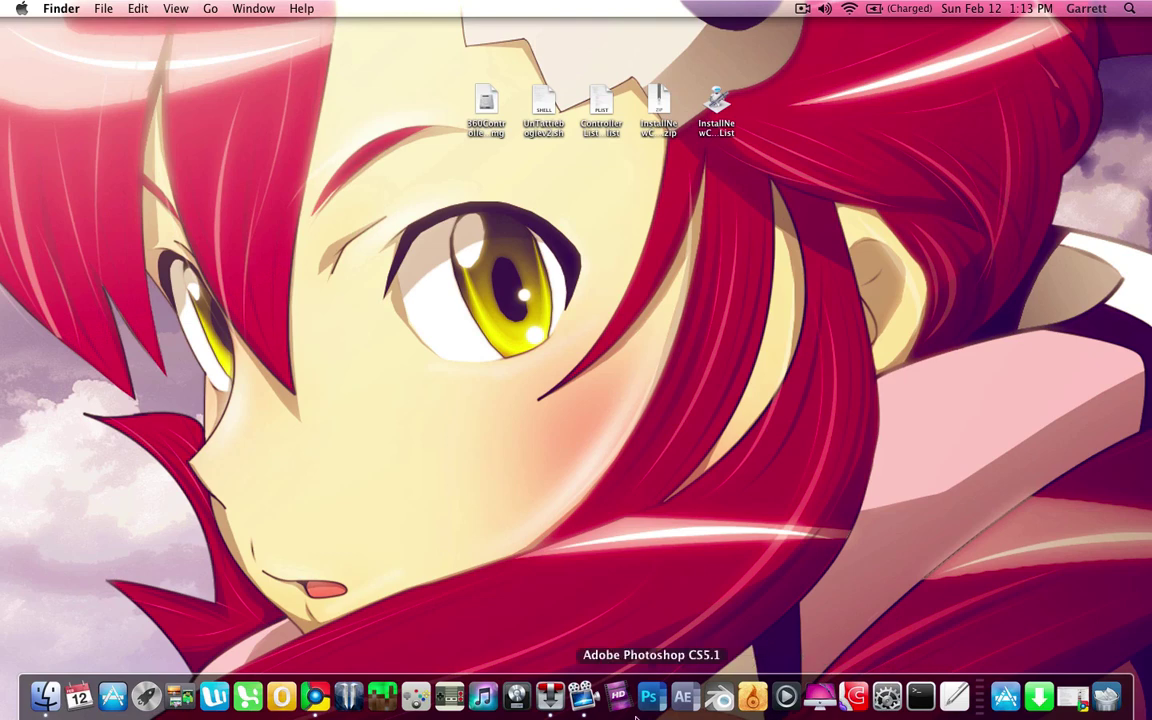
{"action": "right_click", "coordinate": [583, 697]}
{"action": "left_click", "coordinate": [556, 643]}
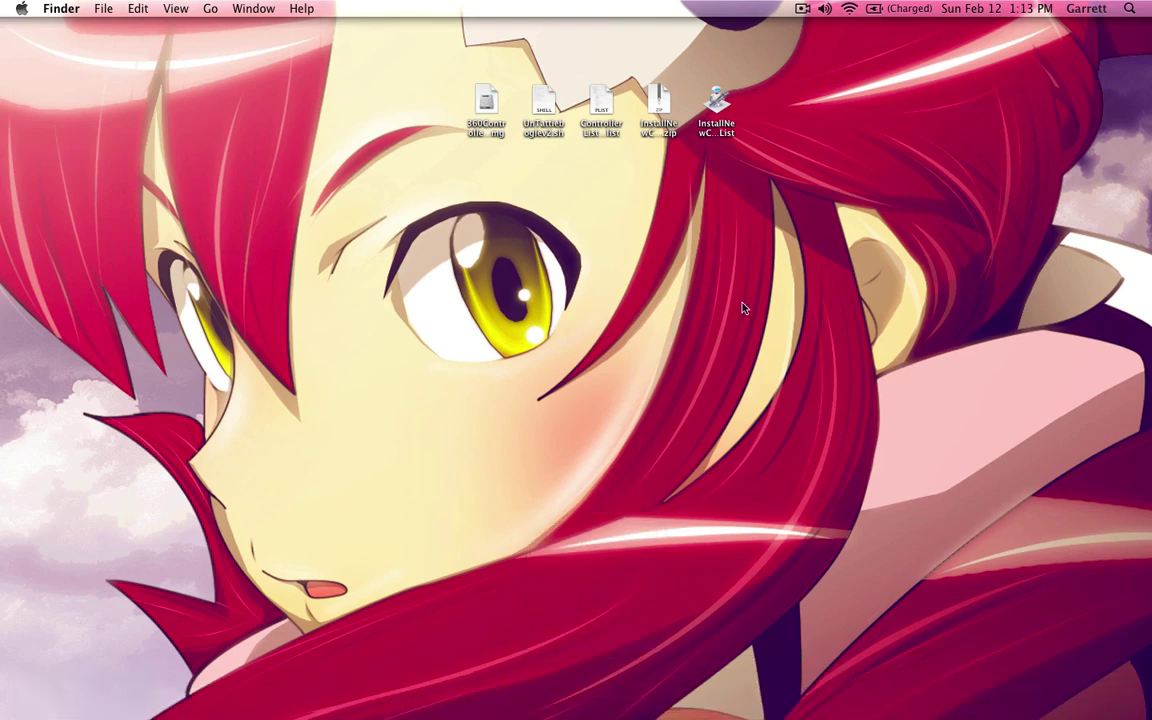
- Move the five controller driver and installer files together to a lower spot on the desktop and deselect them
{"action": "left_click_drag", "start_coordinate": [450, 84], "coordinate": [752, 179]}
{"action": "left_click_drag", "start_coordinate": [716, 105], "coordinate": [486, 470]}
{"action": "left_click", "coordinate": [572, 416]}
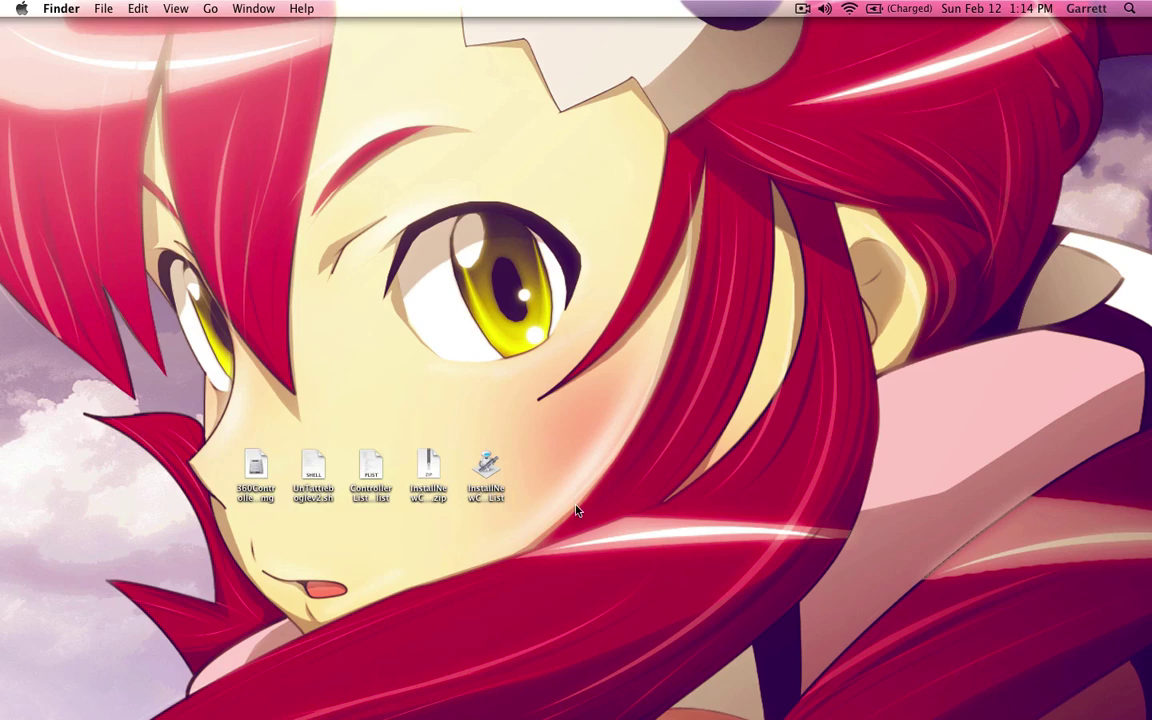
- Open a Terminal window and move it up, clear of the desktop files
{"action": "mouse_move", "coordinate": [587, 713]}
{"action": "mouse_move", "coordinate": [752, 716]}
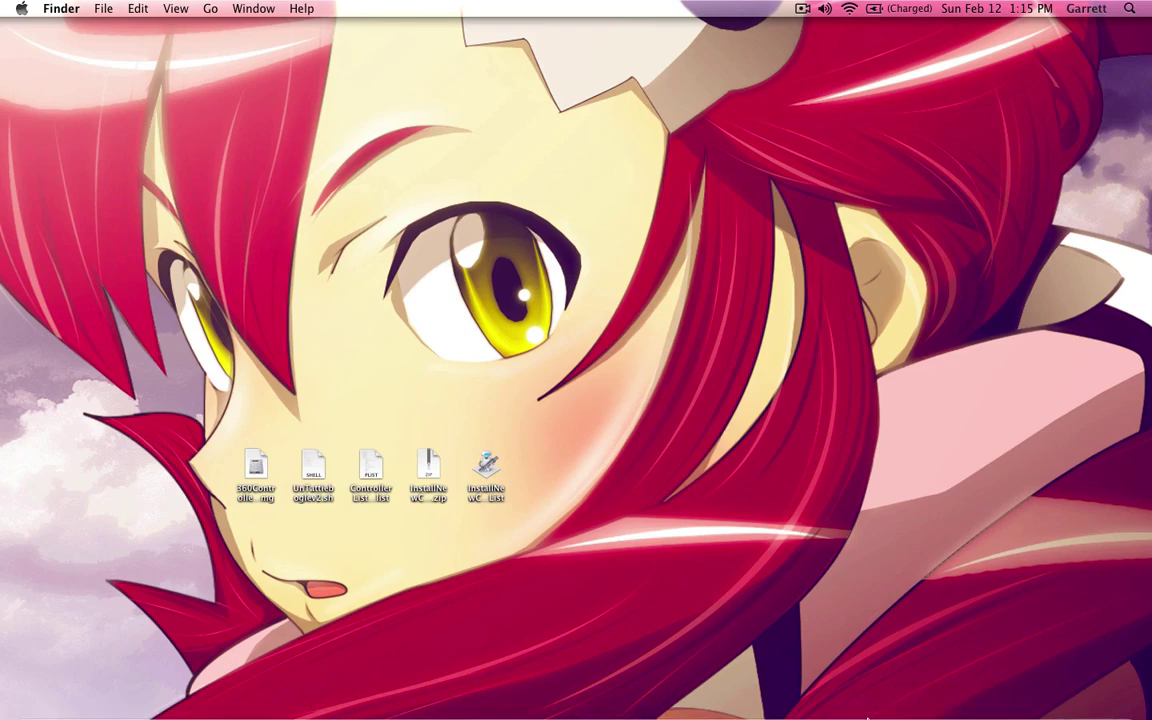
{"action": "mouse_move", "coordinate": [868, 716]}
{"action": "left_click", "coordinate": [918, 688]}
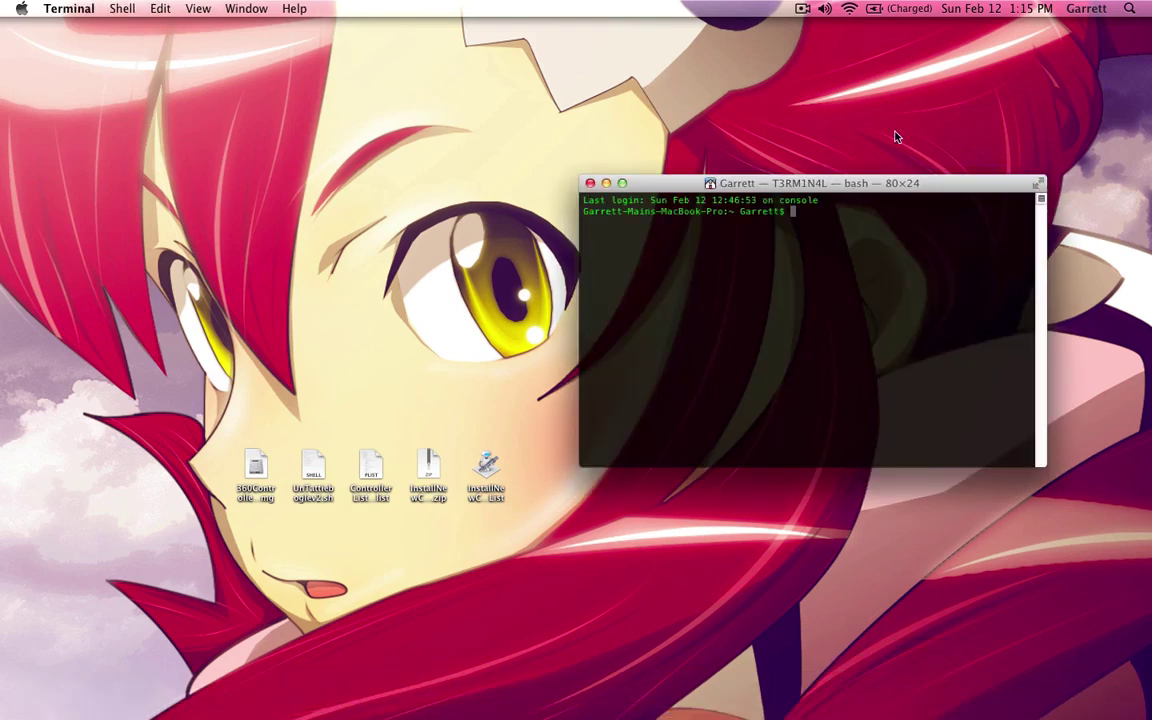
{"action": "left_click_drag", "start_coordinate": [800, 183], "coordinate": [876, 42]}
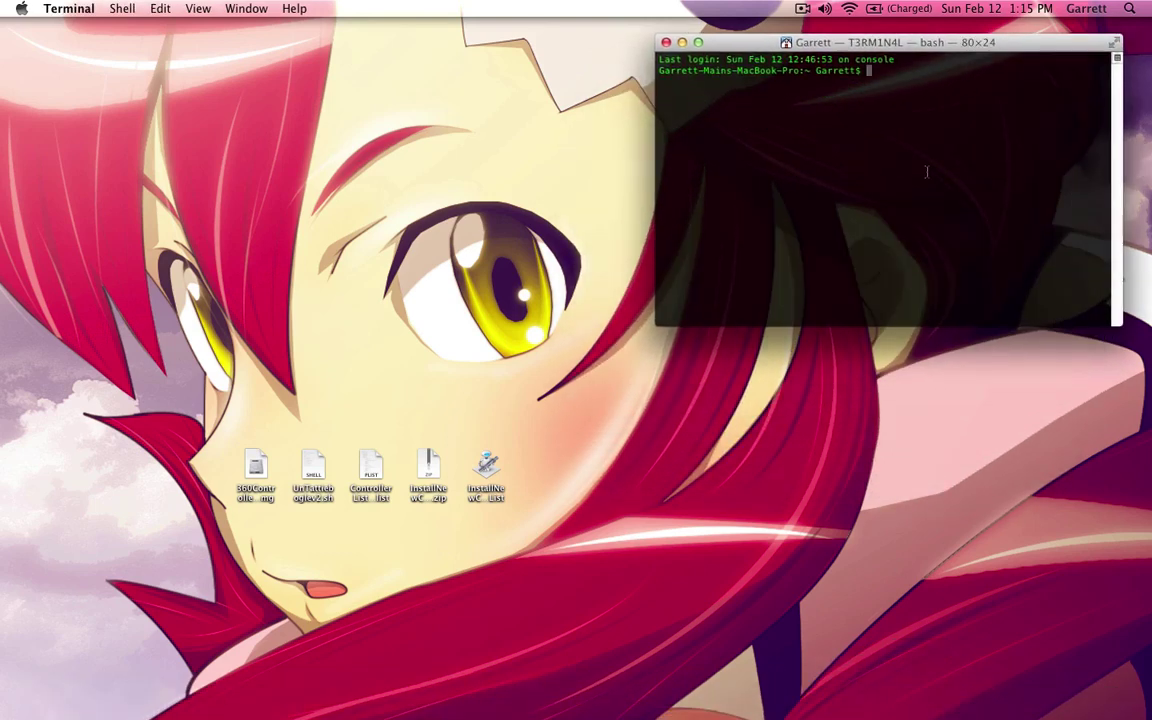
- Locate Terminal in the Utilities folder of Applications and bring its window to the front
{"action": "mouse_move", "coordinate": [853, 716]}
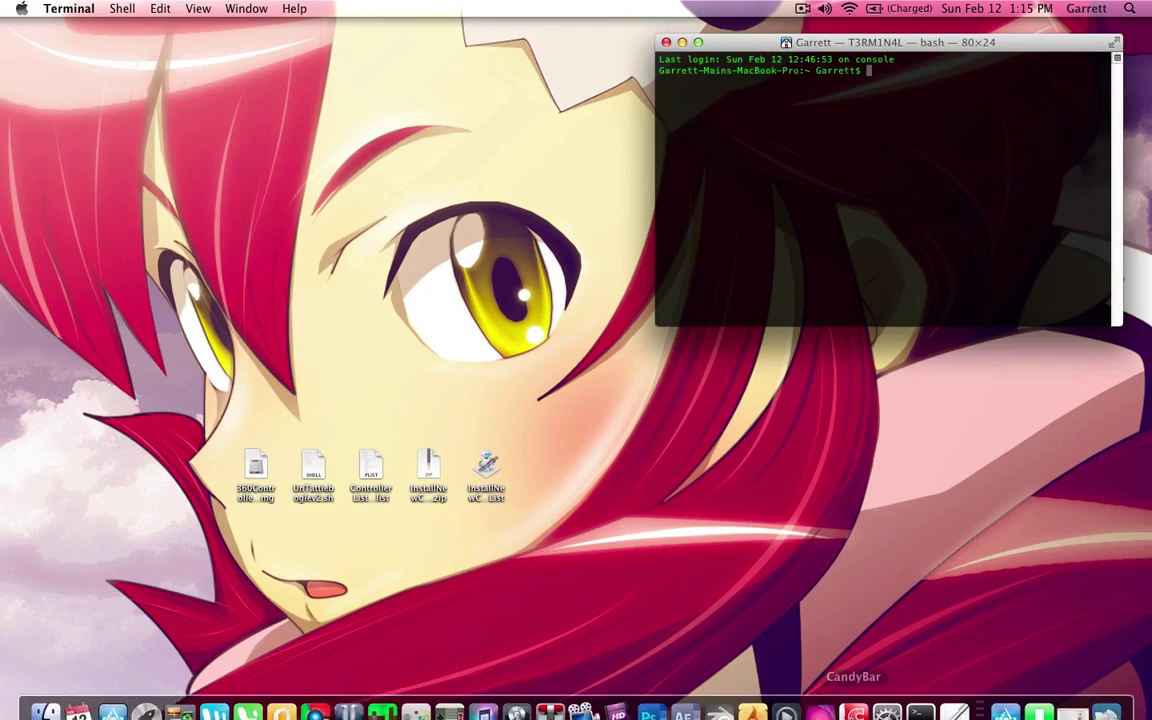
{"action": "left_click", "coordinate": [1004, 700]}
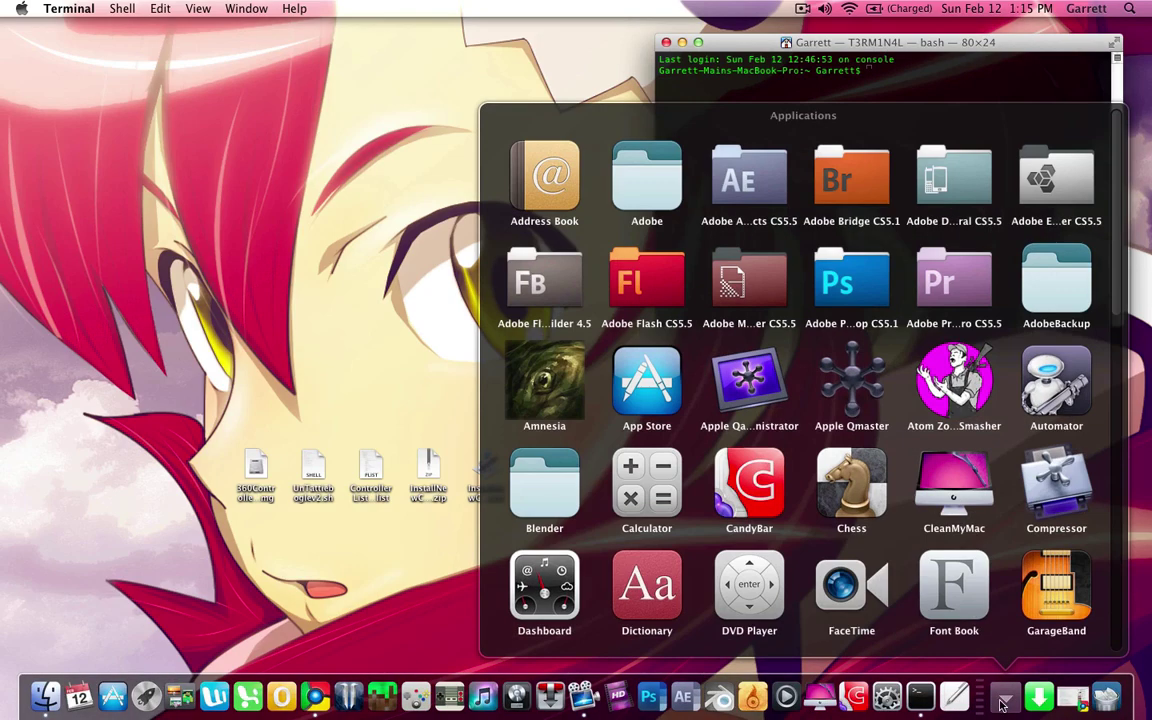
{"action": "scroll", "coordinate": [1000, 612], "scroll_direction": "down", "scroll_amount": 10}
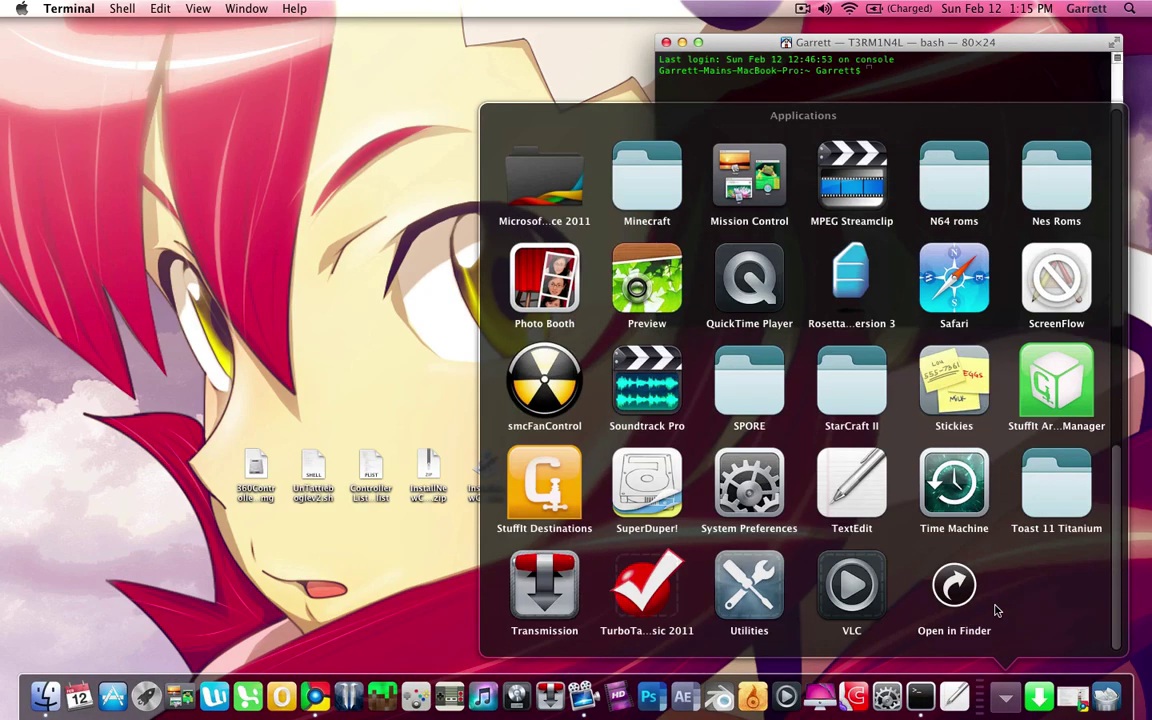
{"action": "left_click", "coordinate": [778, 595]}
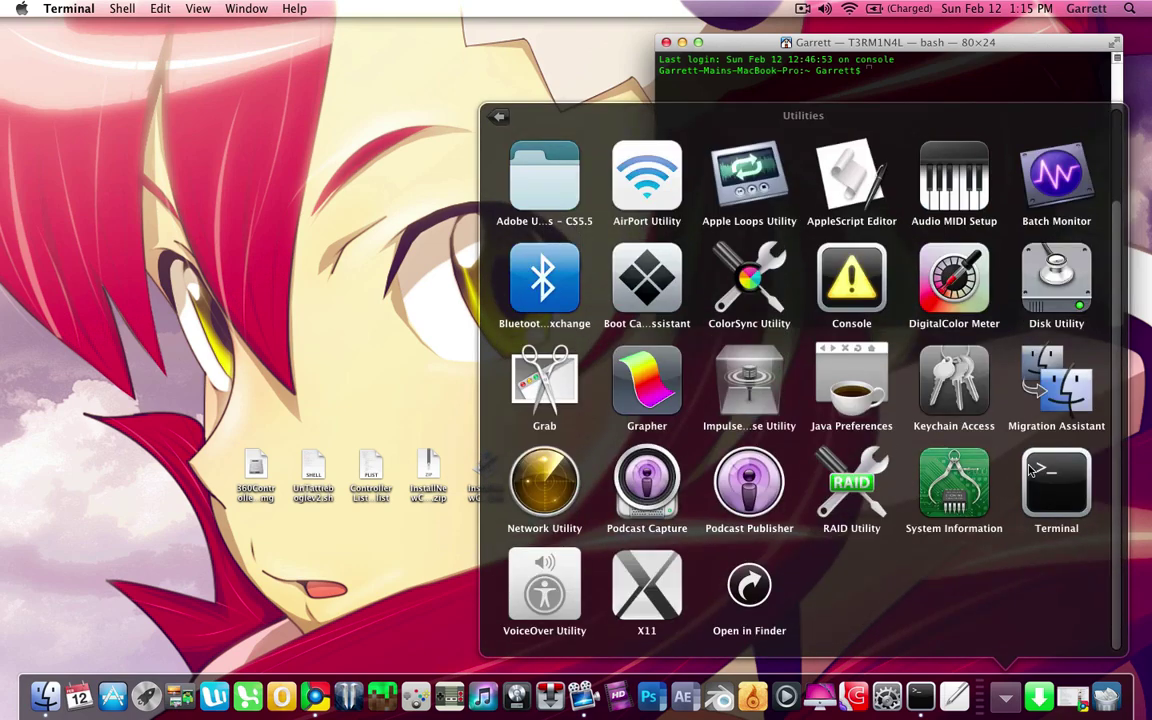
{"action": "left_click", "coordinate": [1032, 472]}
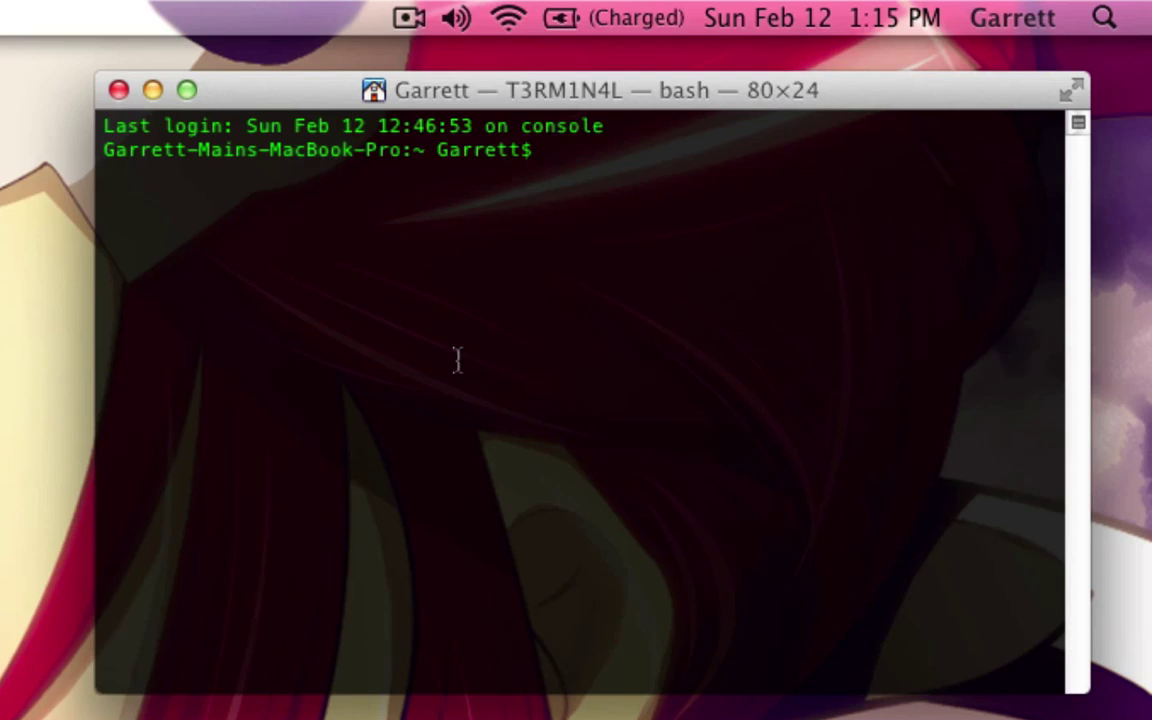
- Start a root shell with "sudo sh", authenticating with the account password
{"action": "type", "text": "sudo sh"}
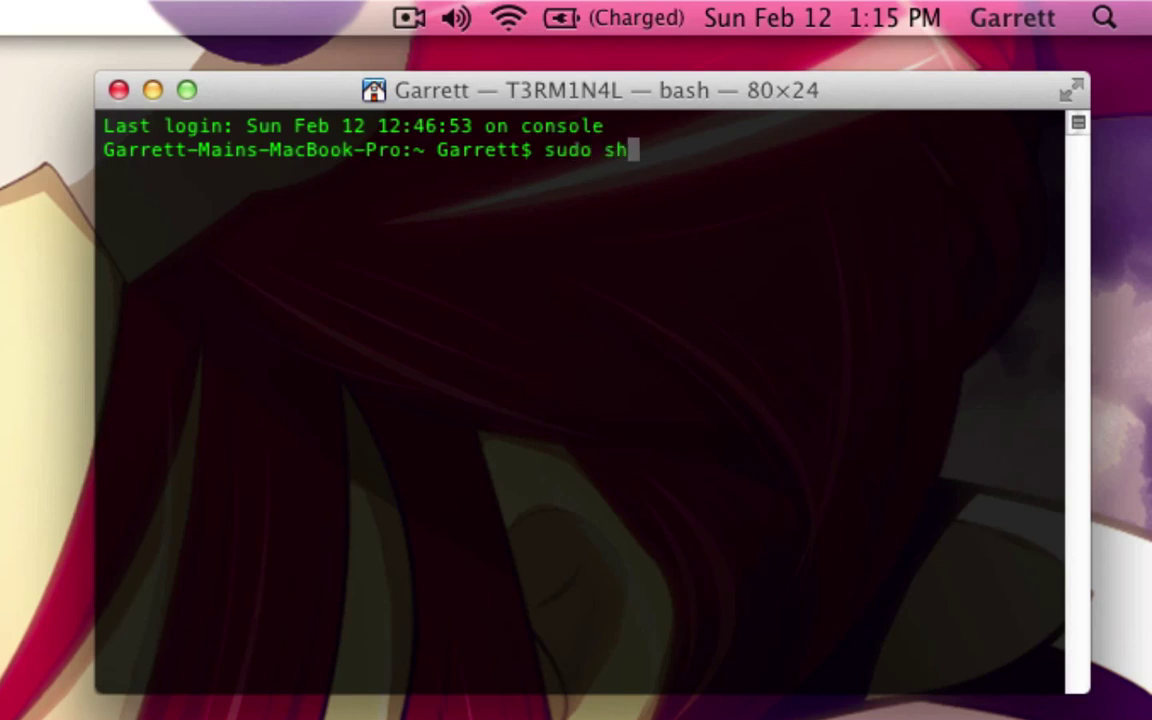
{"action": "key", "text": "Return"}
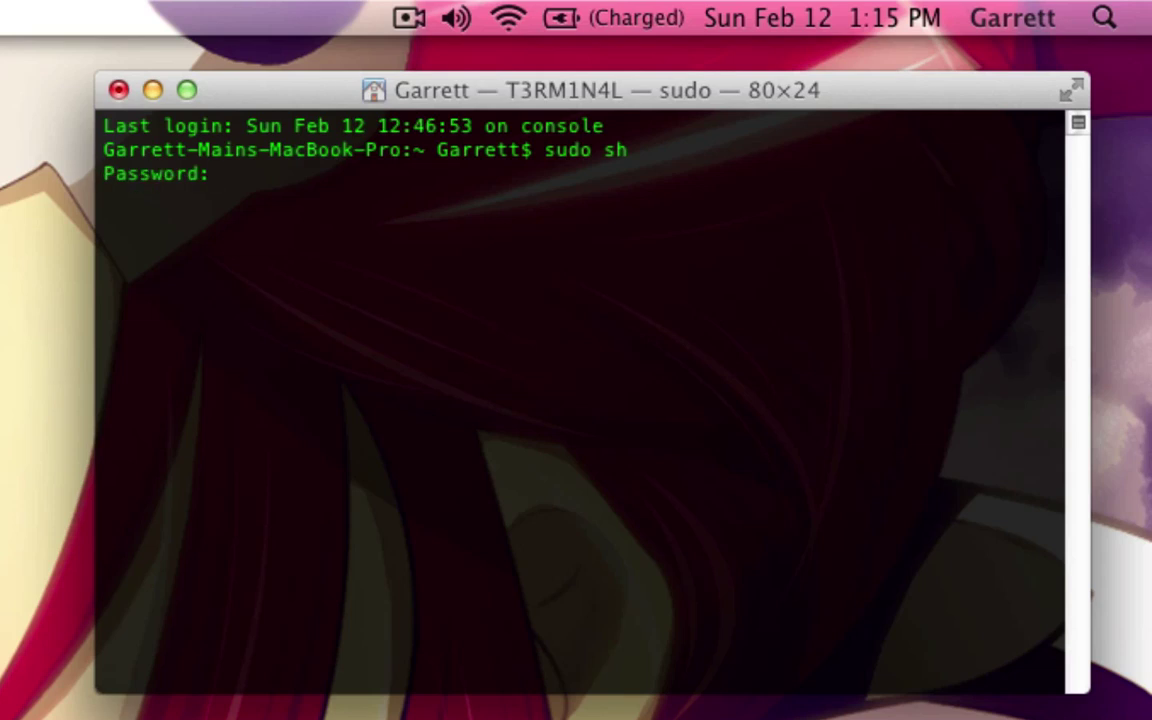
{"action": "key", "text": "Return"}
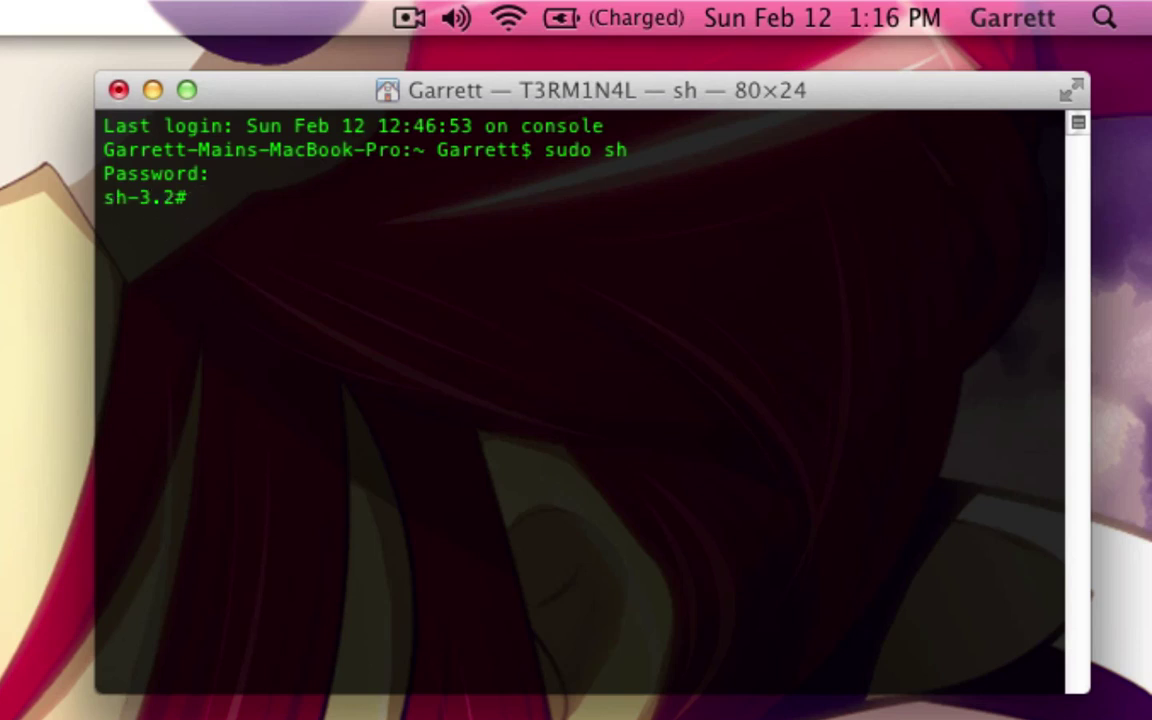
- Run the UnTattieboglev2.sh script from the desktop with "sudo sh" to uninstall the Xbox 360 controller driver
{"action": "type", "text": "sudo sh"}
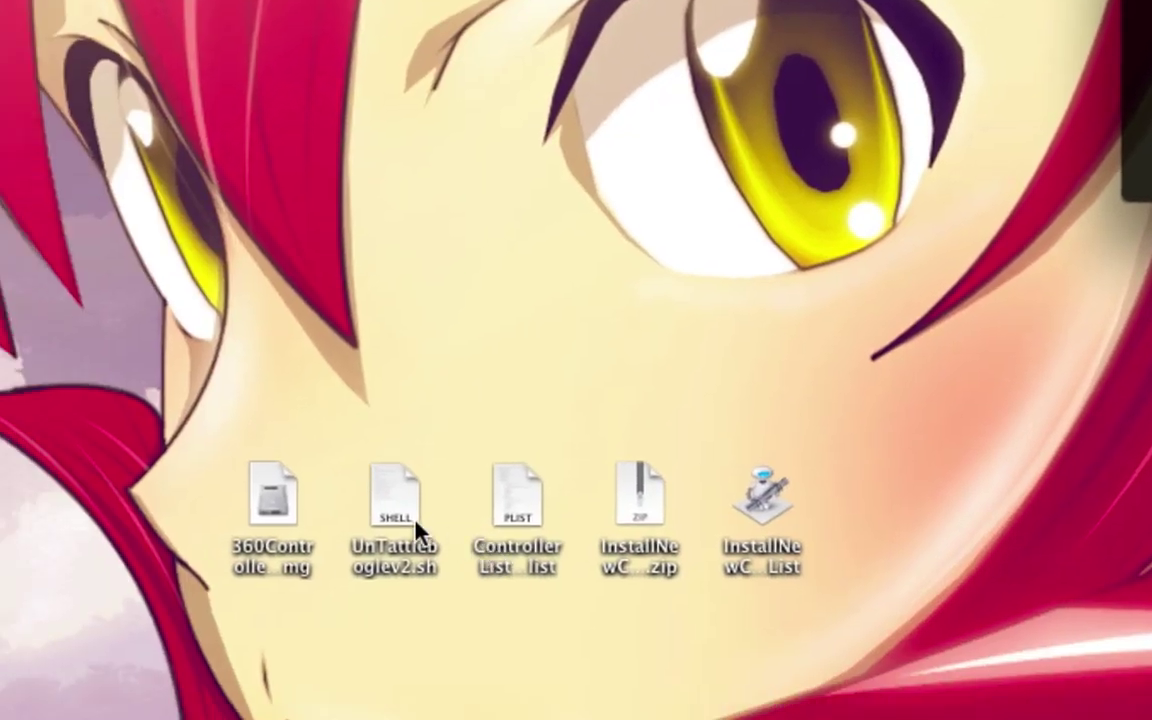
{"action": "left_click_drag", "start_coordinate": [391, 501], "coordinate": [438, 492]}
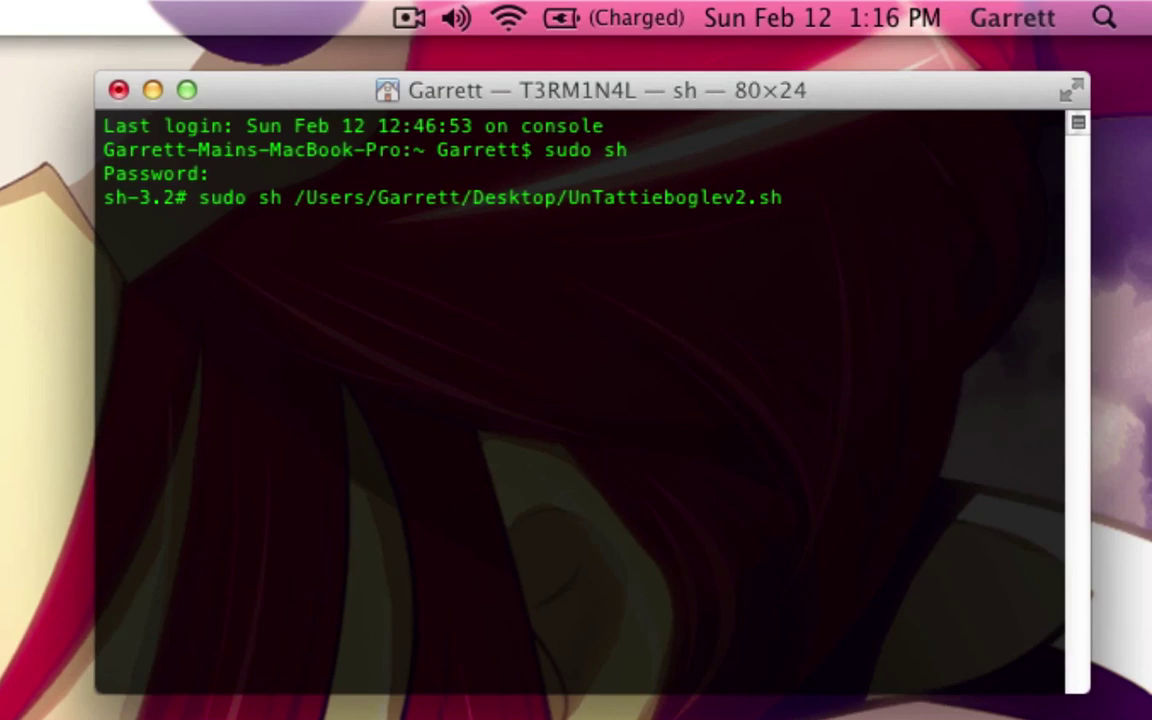
{"action": "key", "text": "Return"}
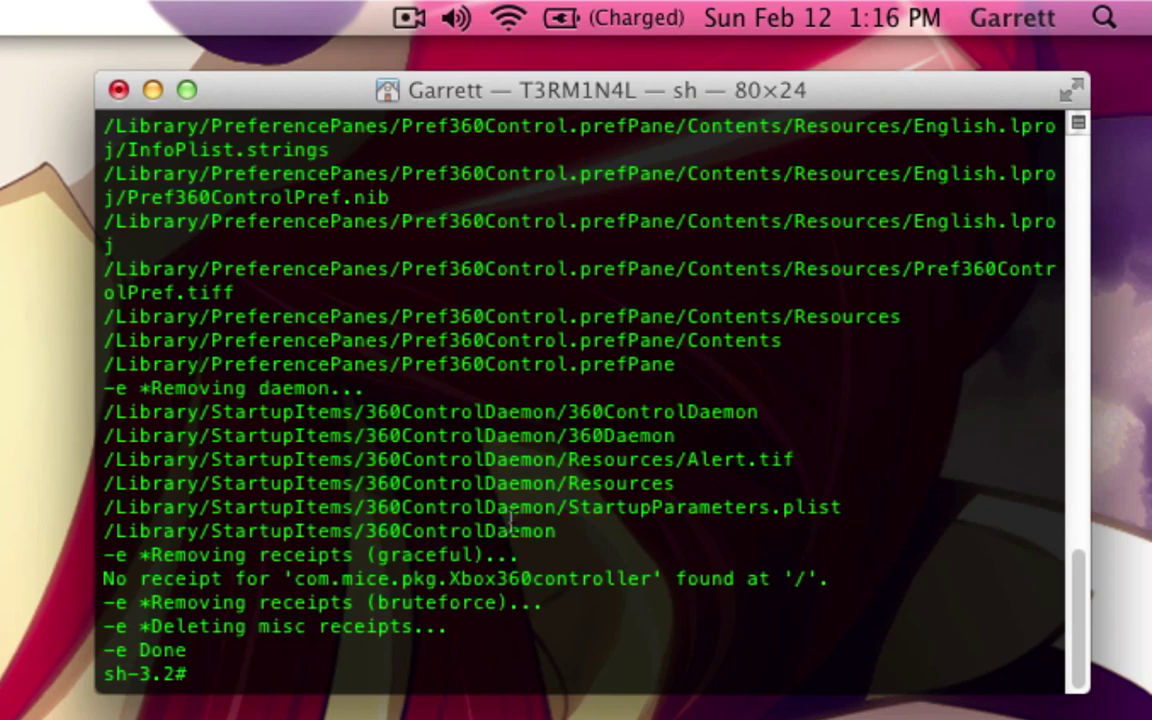
- Look through the uninstall script's output and close the Terminal window, terminating its running processes
{"action": "scroll", "coordinate": [565, 427], "scroll_direction": "up", "scroll_amount": 1}
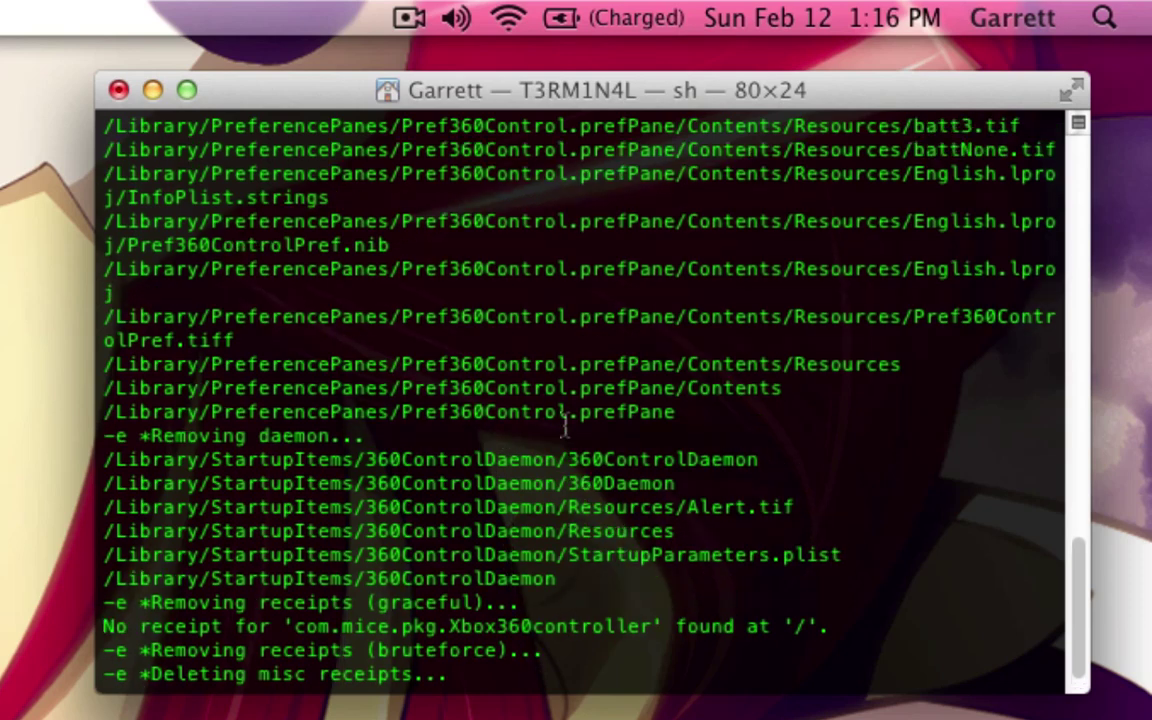
{"action": "scroll", "coordinate": [565, 427], "scroll_direction": "up", "scroll_amount": 7}
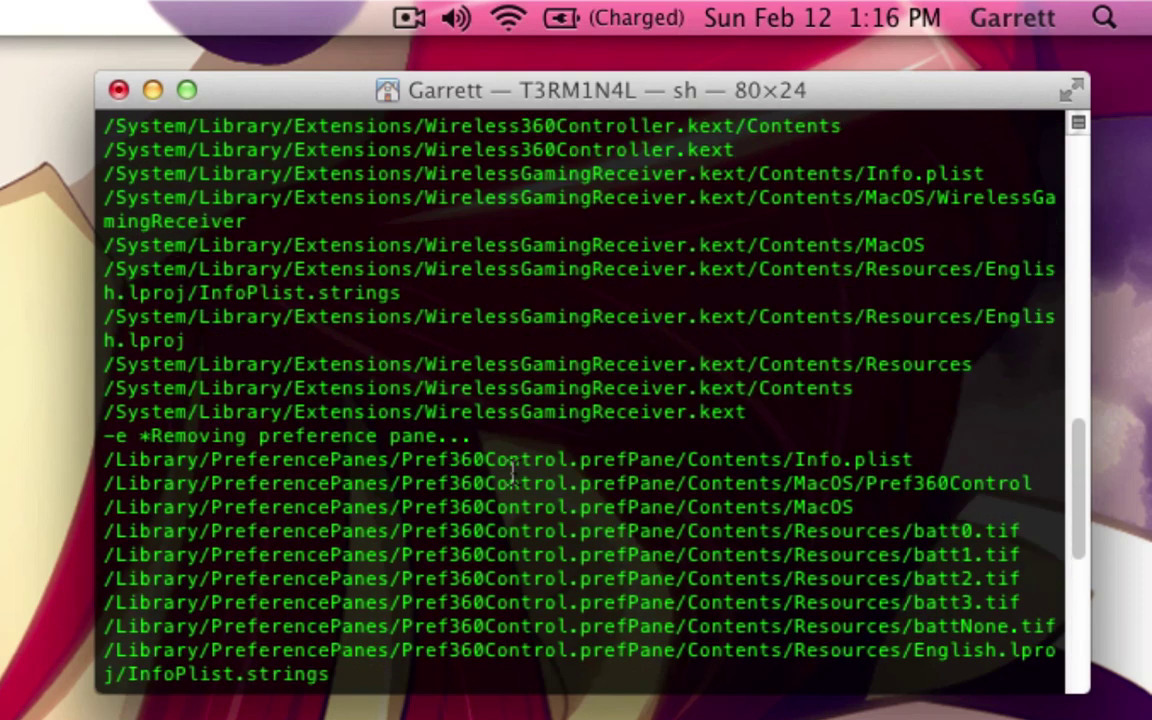
{"action": "scroll", "coordinate": [512, 472], "scroll_direction": "up", "scroll_amount": 10}
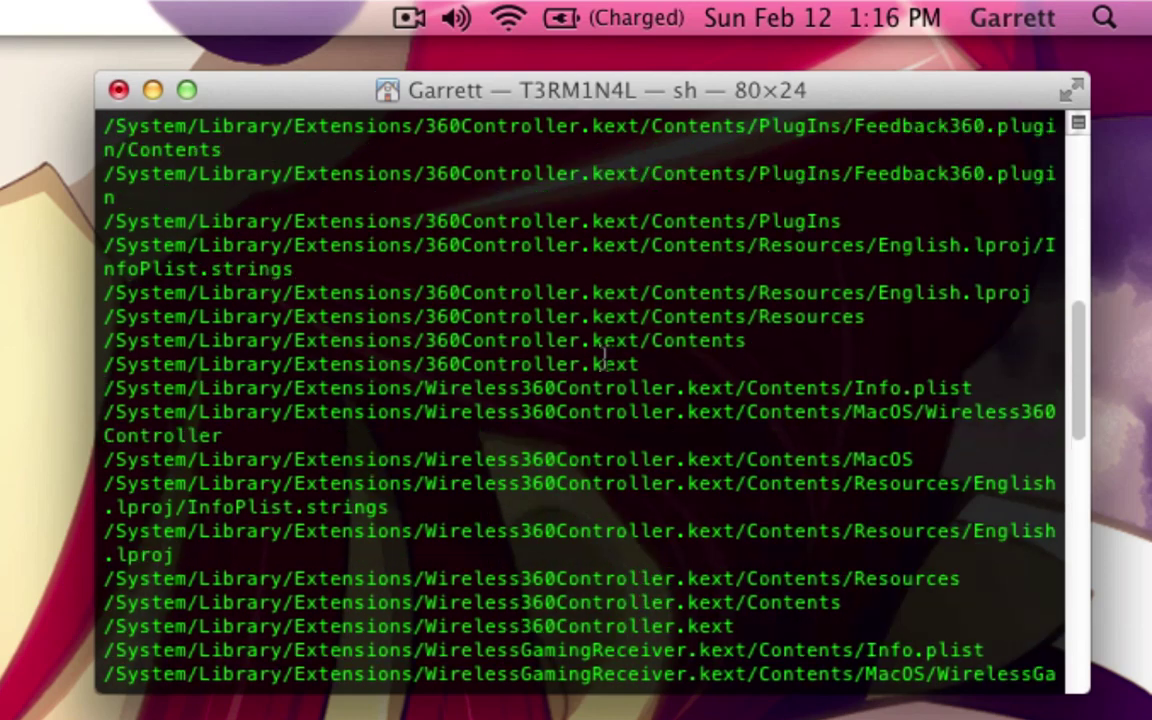
{"action": "scroll", "coordinate": [606, 362], "scroll_direction": "up", "scroll_amount": 6}
{"action": "scroll", "coordinate": [606, 364], "scroll_direction": "down", "scroll_amount": 3}
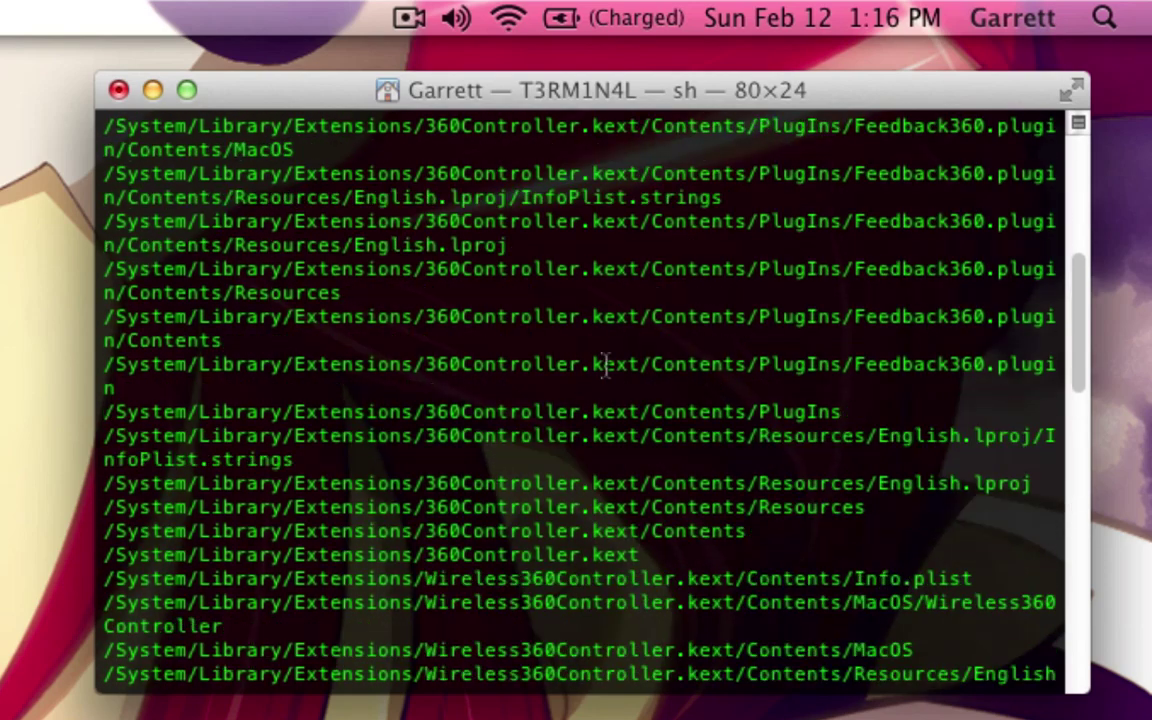
{"action": "scroll", "coordinate": [606, 364], "scroll_direction": "down", "scroll_amount": 10}
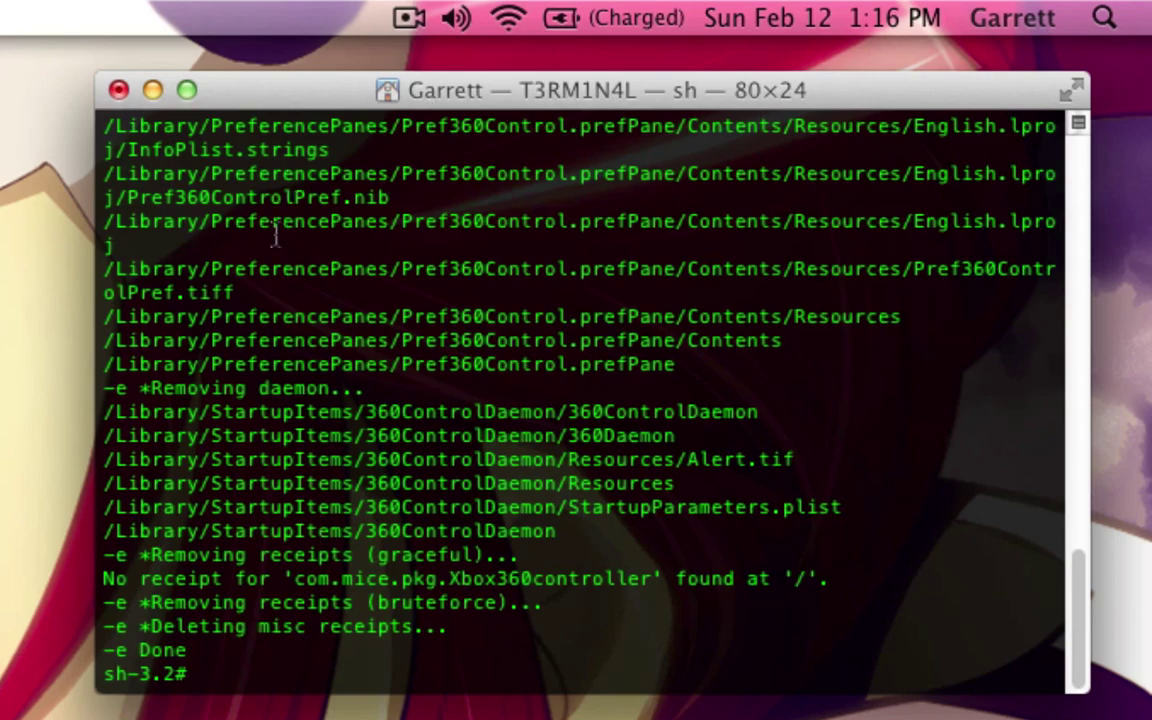
{"action": "left_click", "coordinate": [118, 90]}
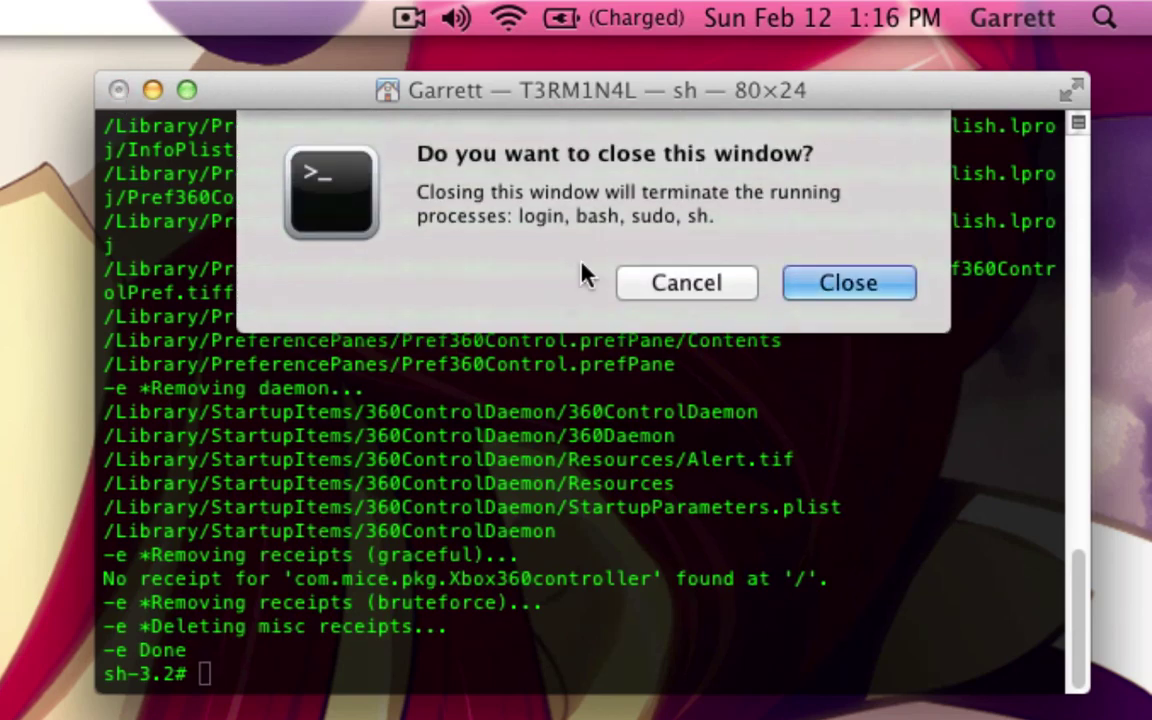
{"action": "left_click", "coordinate": [800, 283]}
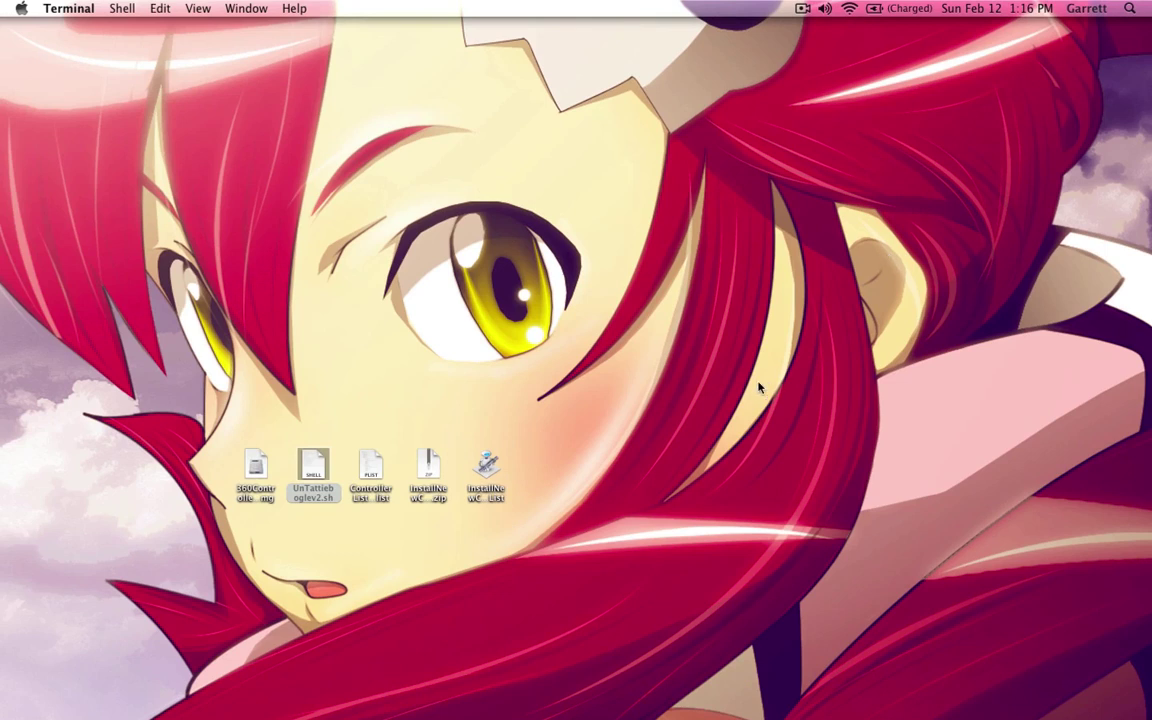
- Deselect the script on the desktop, check whether System Preferences still lists the Xbox 360 Controllers pane, and close the window
{"action": "left_click", "coordinate": [680, 337]}
{"action": "left_click", "coordinate": [475, 406]}
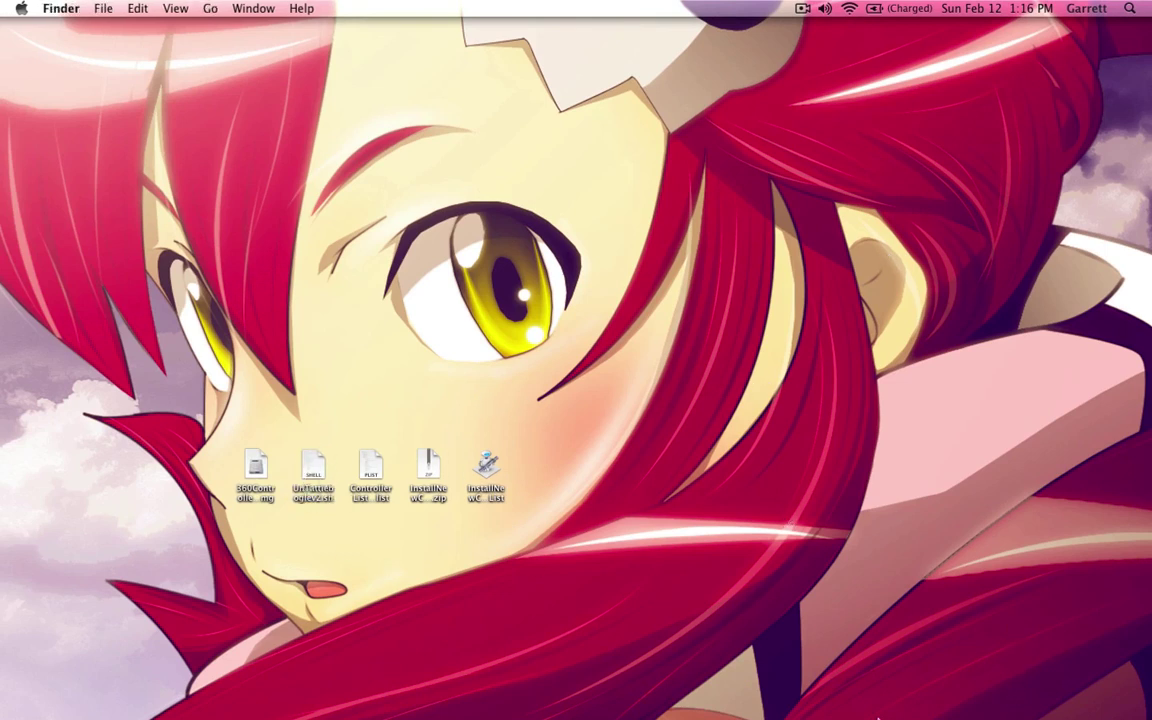
{"action": "left_click", "coordinate": [885, 690]}
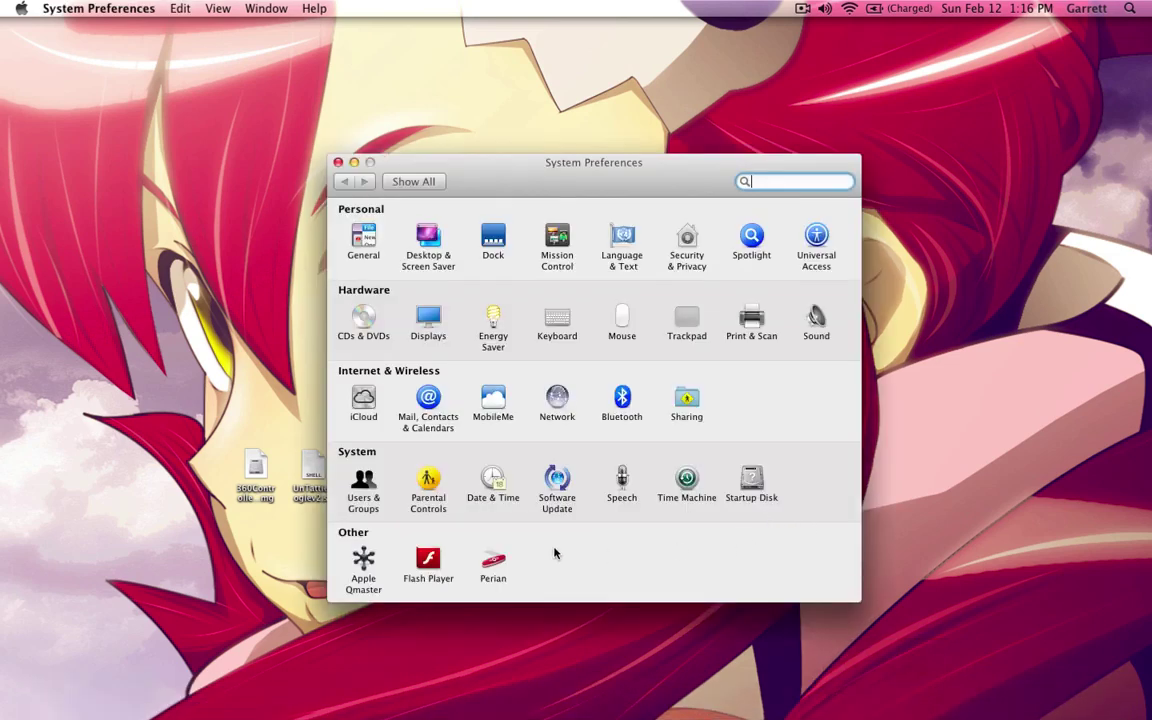
{"action": "left_click", "coordinate": [338, 162]}
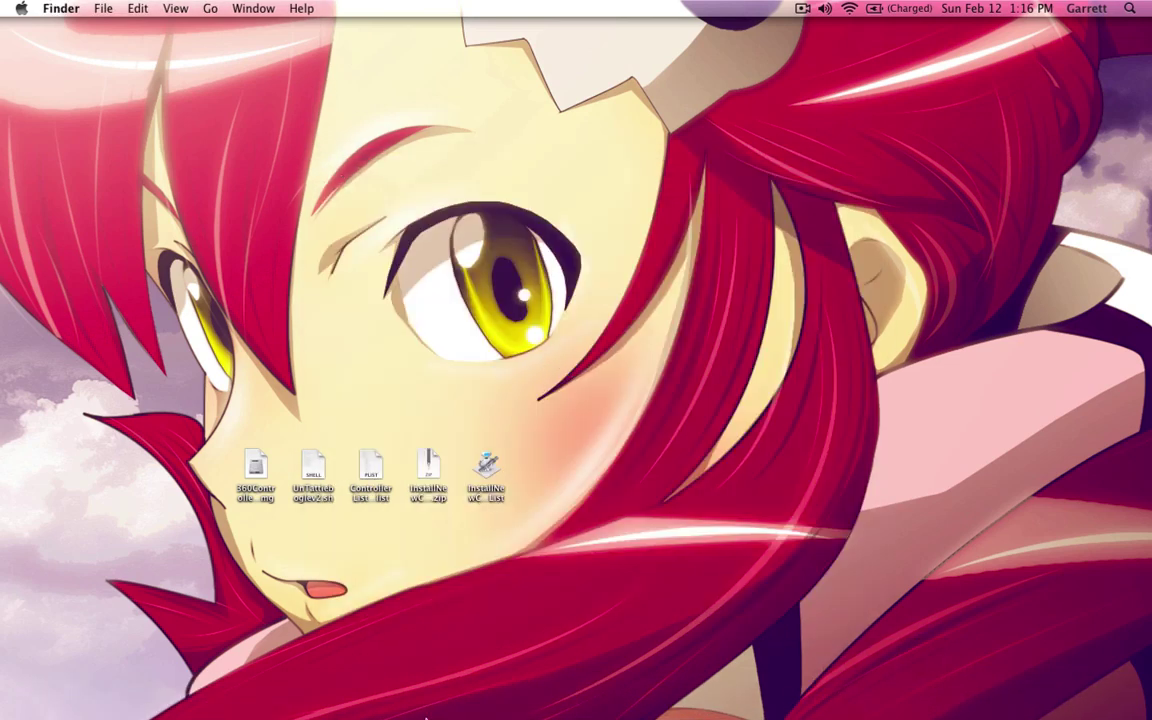
- Switch to Chrome and go to the Downloads section of the Tattiebogle Xbox 360 controller driver page
{"action": "mouse_move", "coordinate": [273, 713]}
{"action": "left_click", "coordinate": [330, 695]}
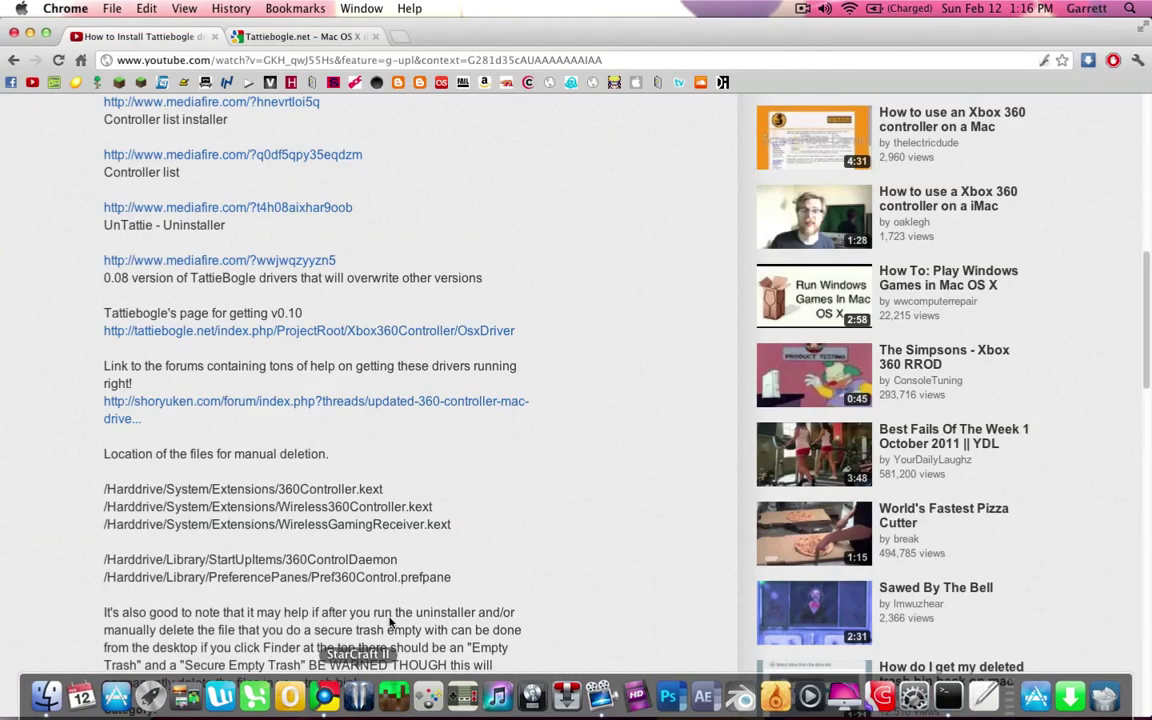
{"action": "left_click", "coordinate": [273, 37]}
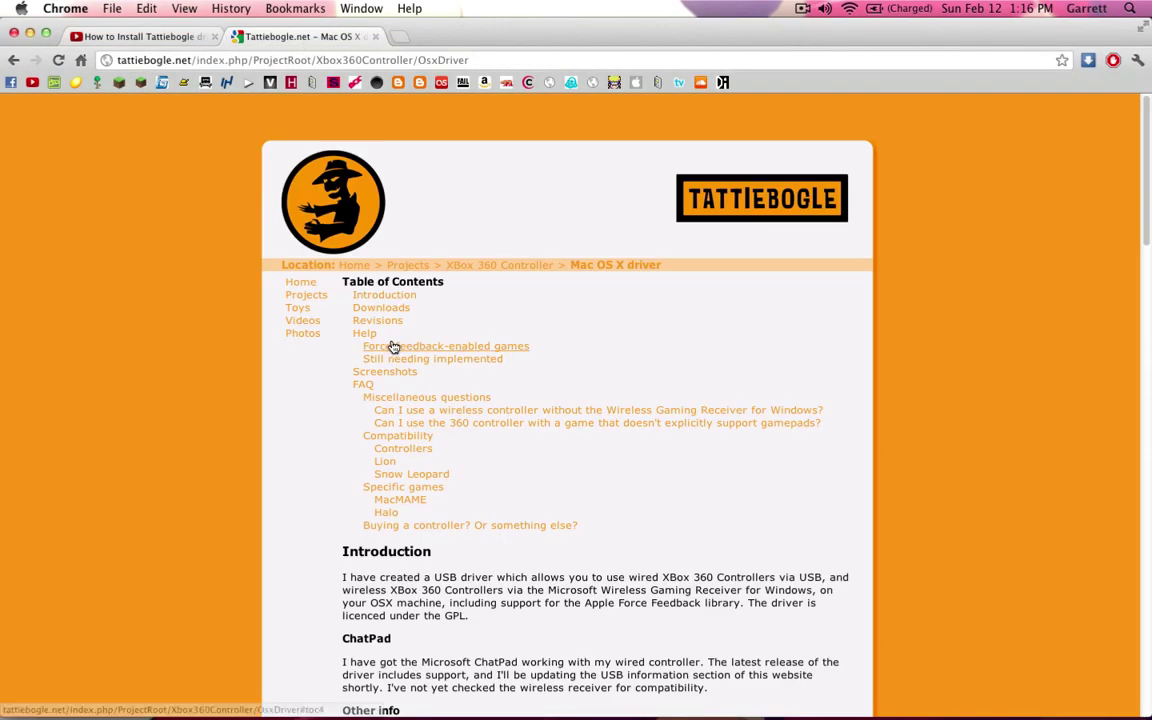
{"action": "left_click", "coordinate": [390, 307]}
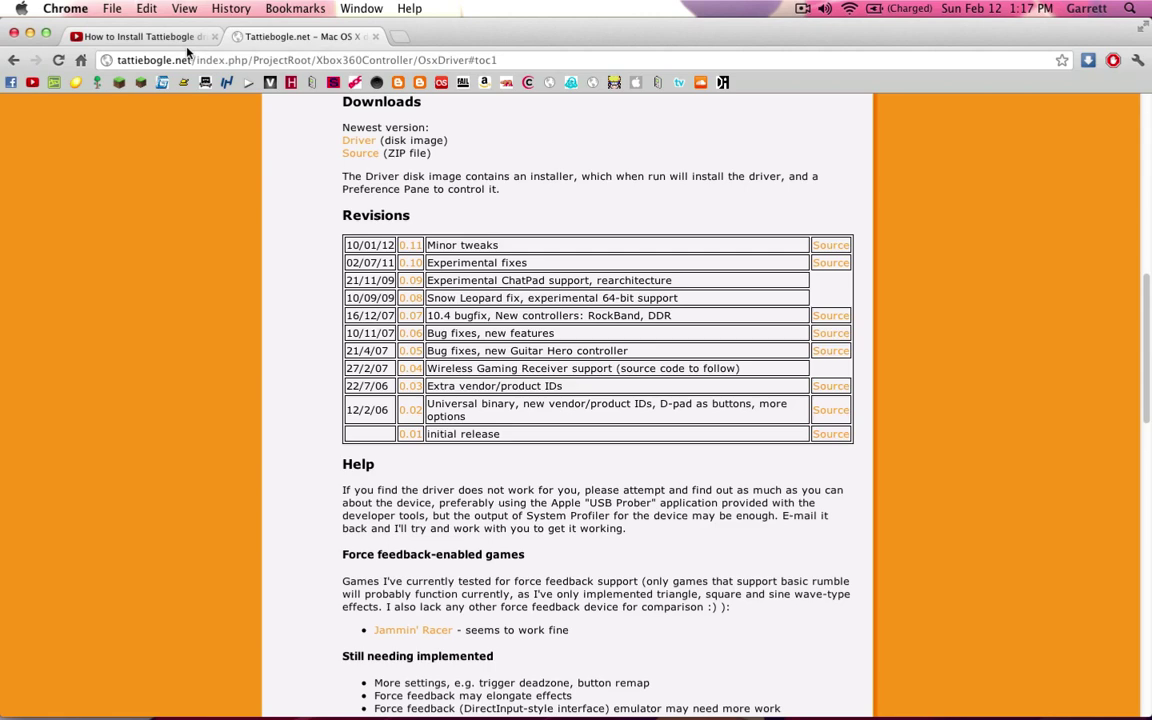
- Minimize Chrome, mount the 360Controller disk image from the desktop, and launch the Install360Controller.pkg installer
{"action": "left_click", "coordinate": [30, 34]}
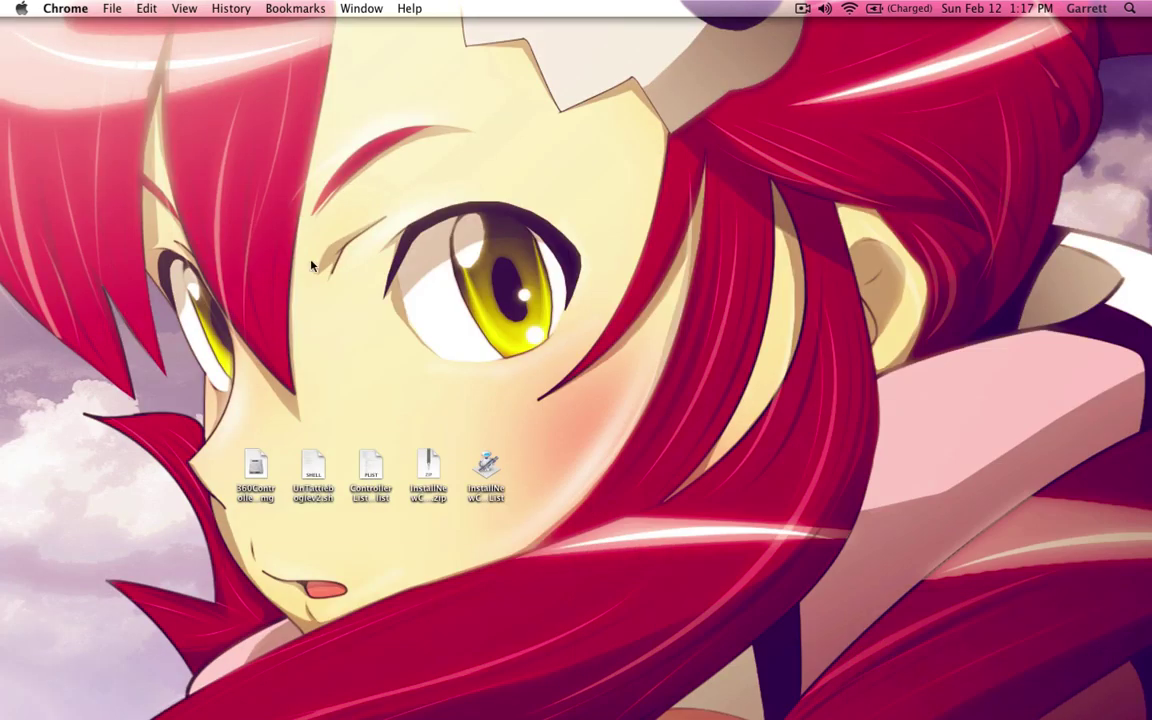
{"action": "left_click", "coordinate": [256, 467]}
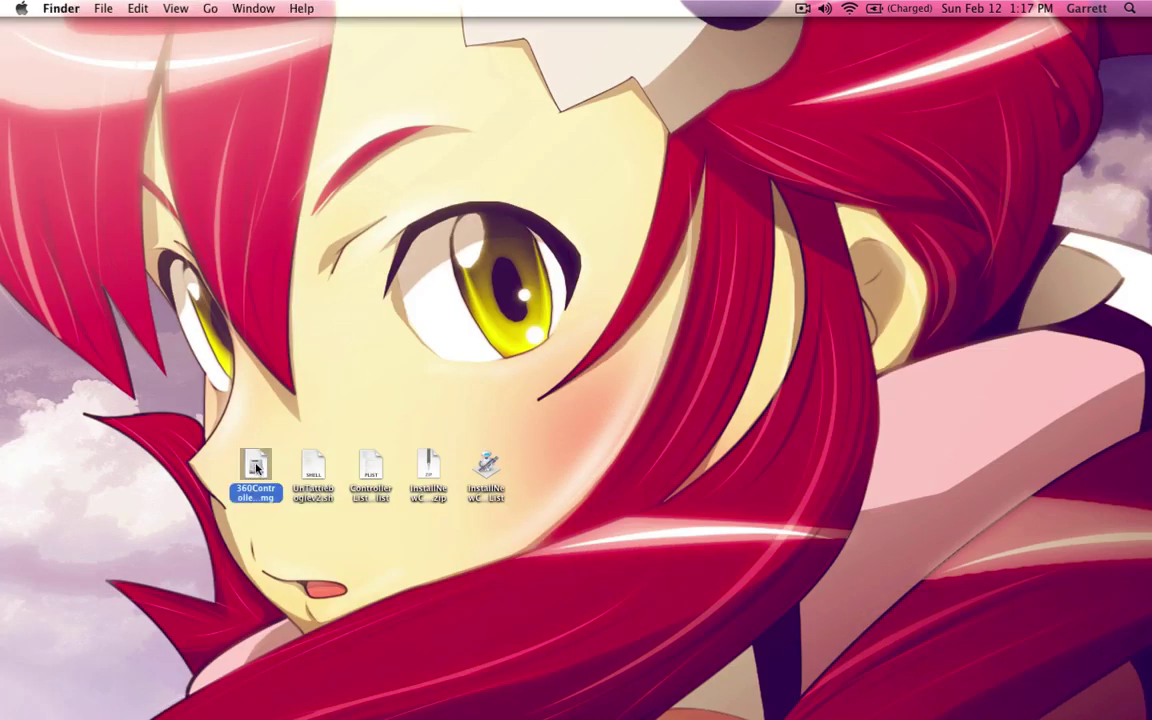
{"action": "double_click", "coordinate": [256, 467]}
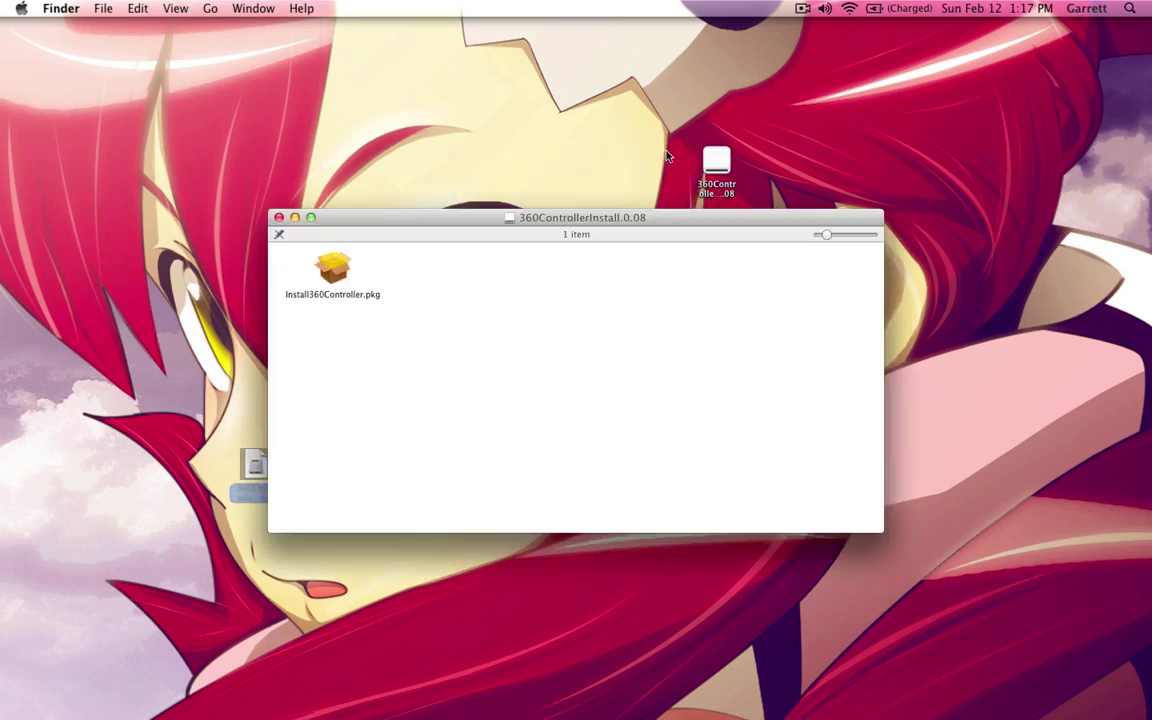
{"action": "double_click", "coordinate": [333, 270]}
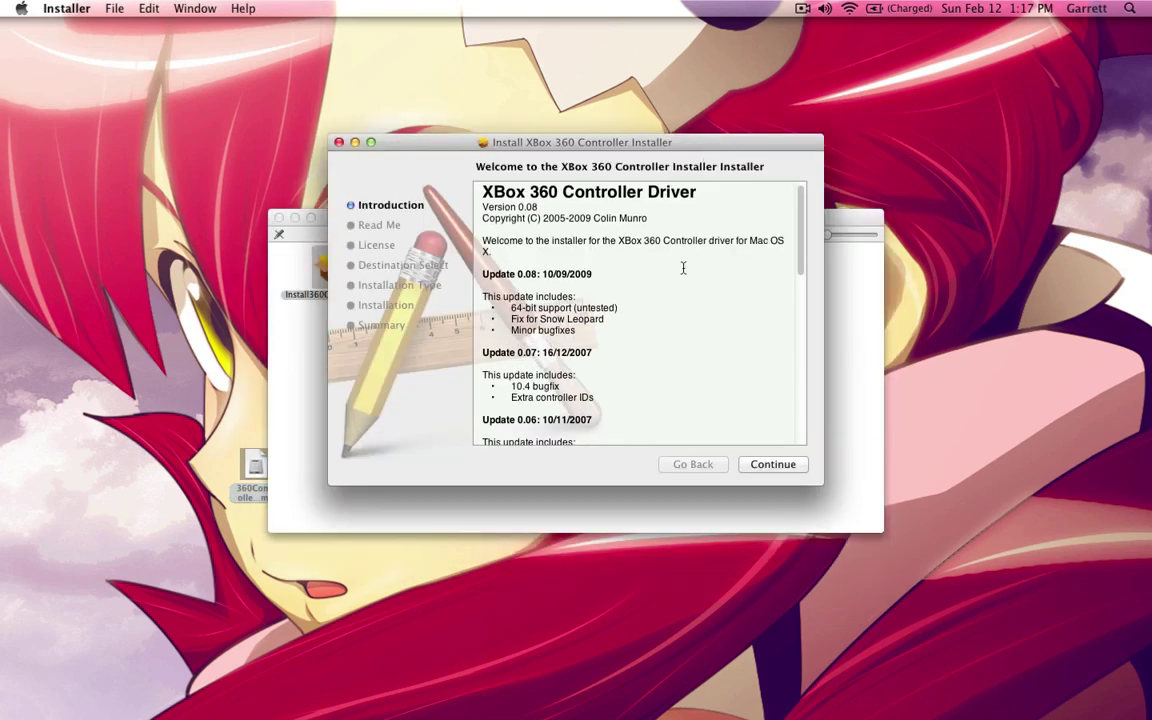
- Proceed through the XBox 360 Controller installer, agree to the license, and authorize the installation with the account password
{"action": "left_click", "coordinate": [776, 466]}
{"action": "left_click", "coordinate": [772, 466]}
{"action": "left_click", "coordinate": [772, 466]}
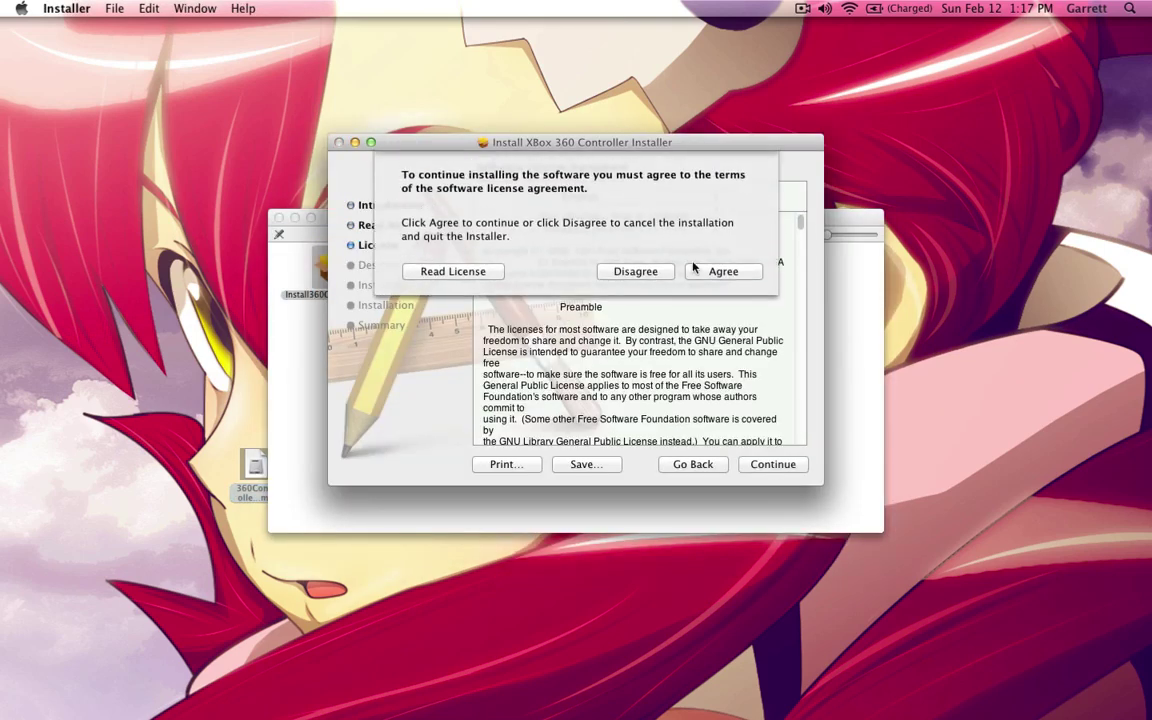
{"action": "left_click", "coordinate": [708, 268]}
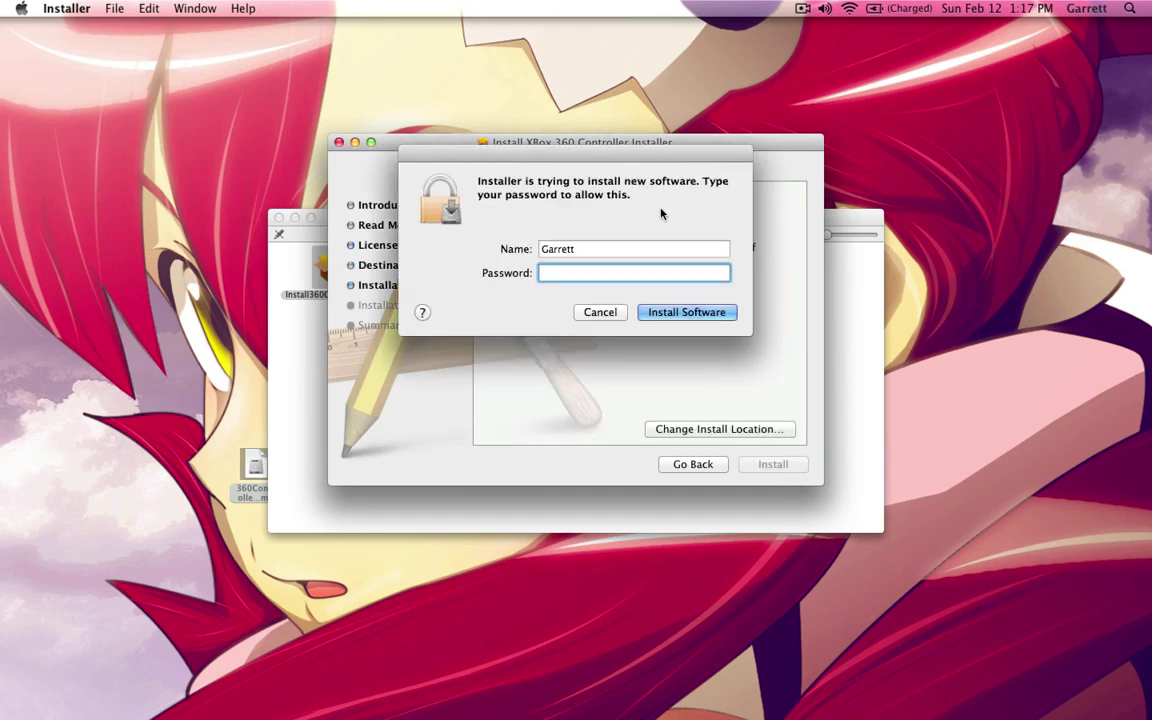
{"action": "type", "text": "******"}
{"action": "key", "text": "Return"}
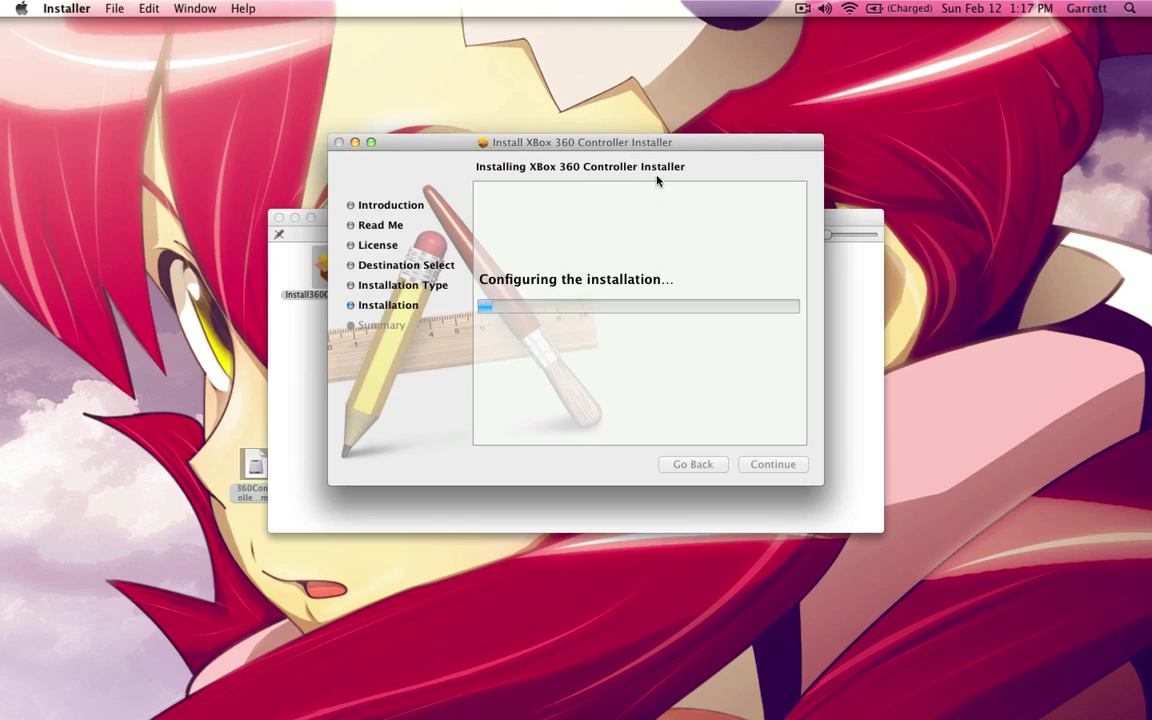
- Move the installer window aside, close the 360ControllerInstall.0.08 window, and place the mounted disk's icon in the desktop's upper corner
{"action": "left_click_drag", "start_coordinate": [665, 142], "coordinate": [718, 254]}
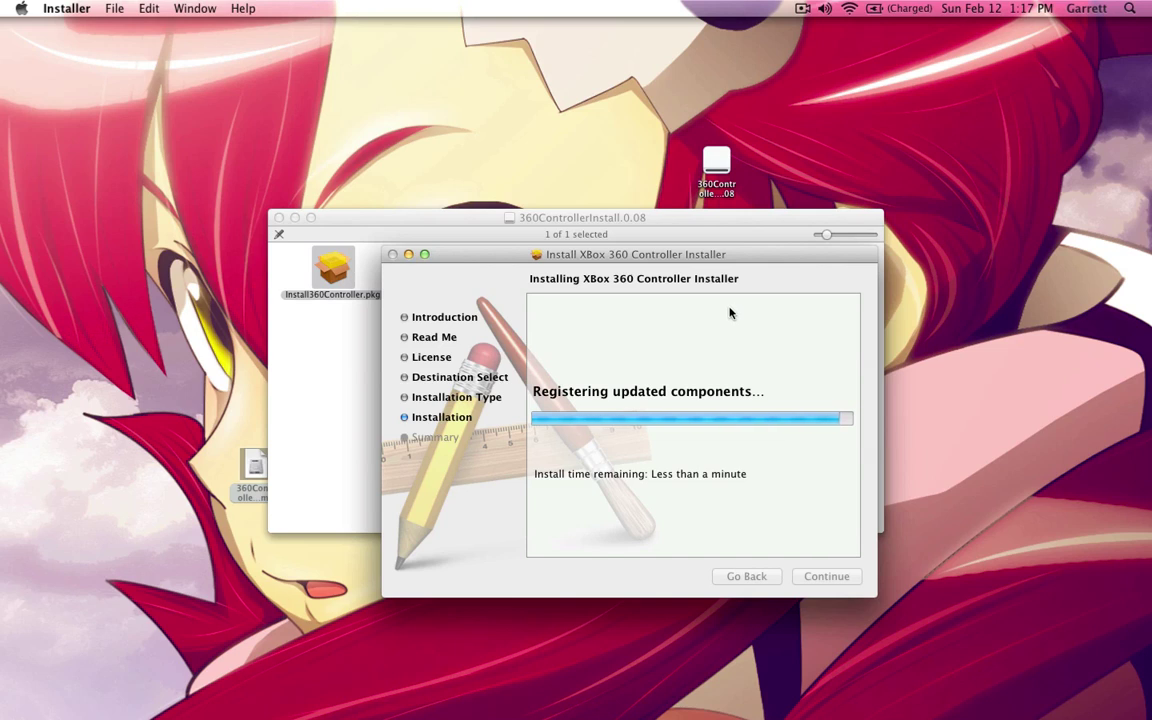
{"action": "left_click", "coordinate": [279, 217]}
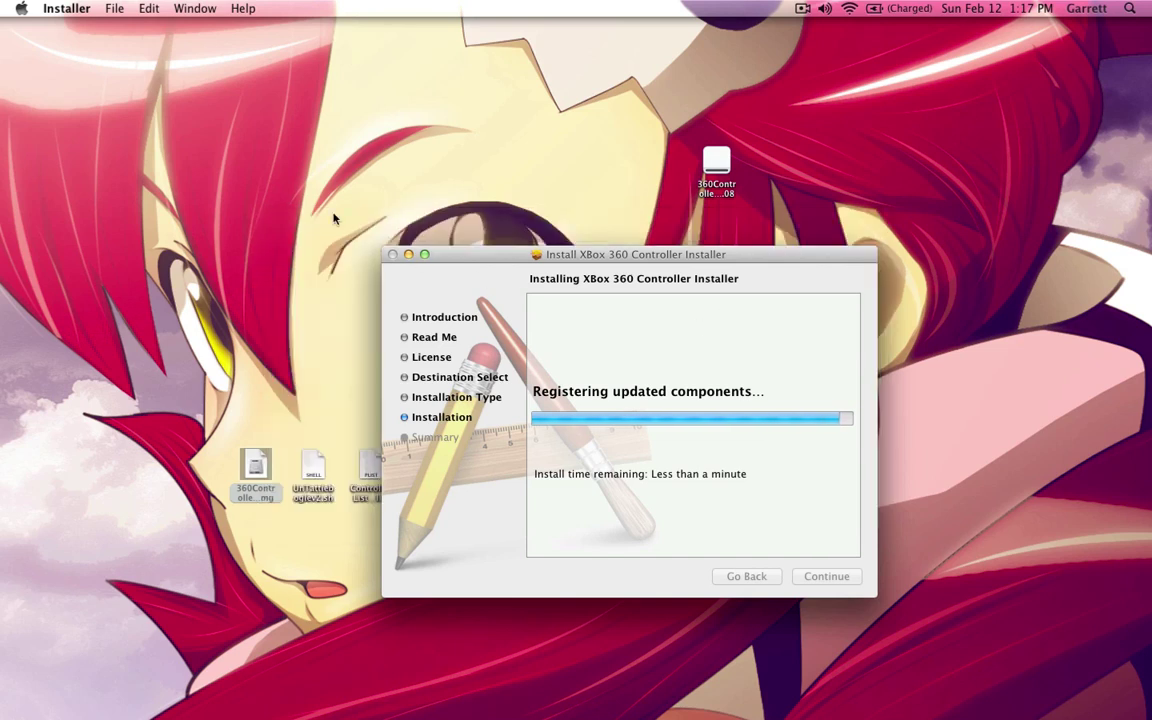
{"action": "left_click_drag", "start_coordinate": [718, 162], "coordinate": [1120, 42]}
{"action": "left_click", "coordinate": [835, 289]}
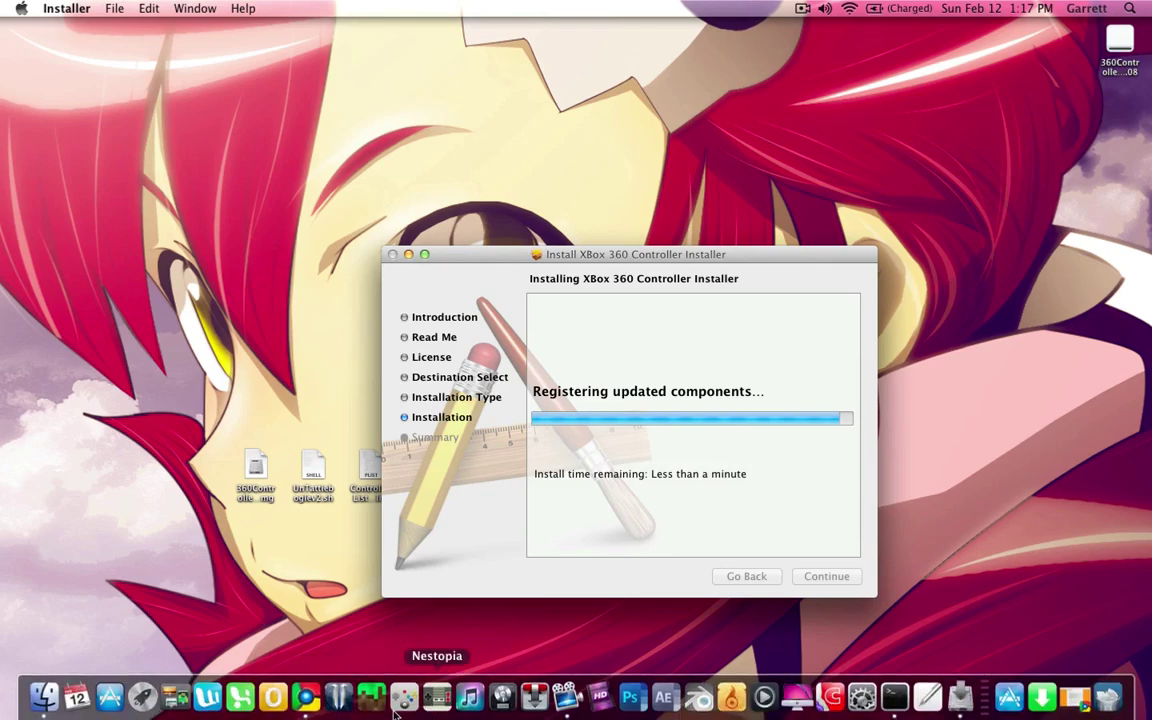
- Switch to Chrome and open the shoryuken.com forum link from the YouTube video description in a new tab
{"action": "left_click", "coordinate": [300, 695]}
{"action": "left_click", "coordinate": [160, 37]}
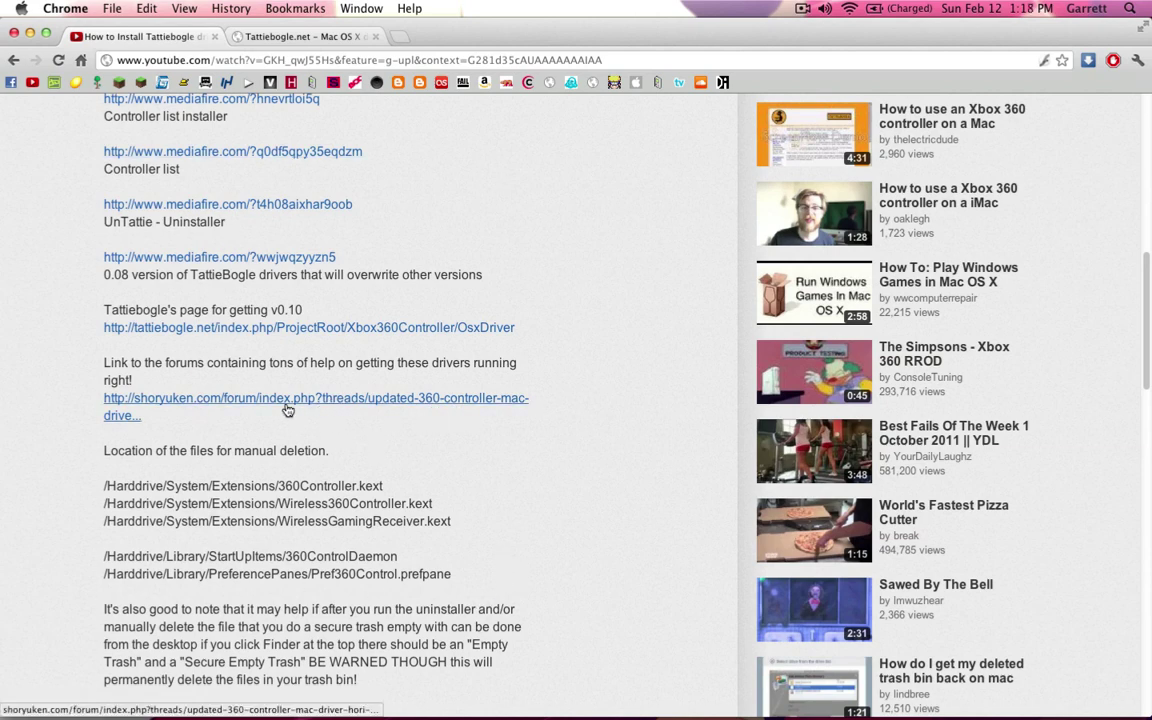
{"action": "right_click", "coordinate": [235, 405]}
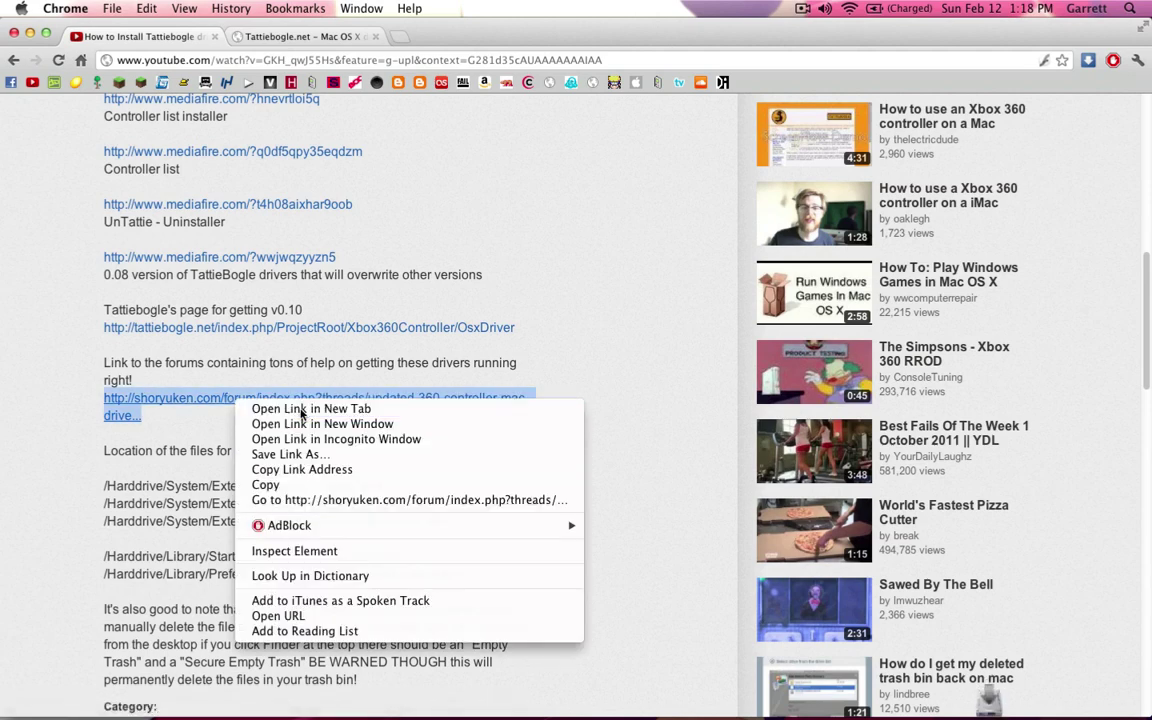
{"action": "left_click", "coordinate": [300, 408]}
{"action": "left_click", "coordinate": [331, 37]}
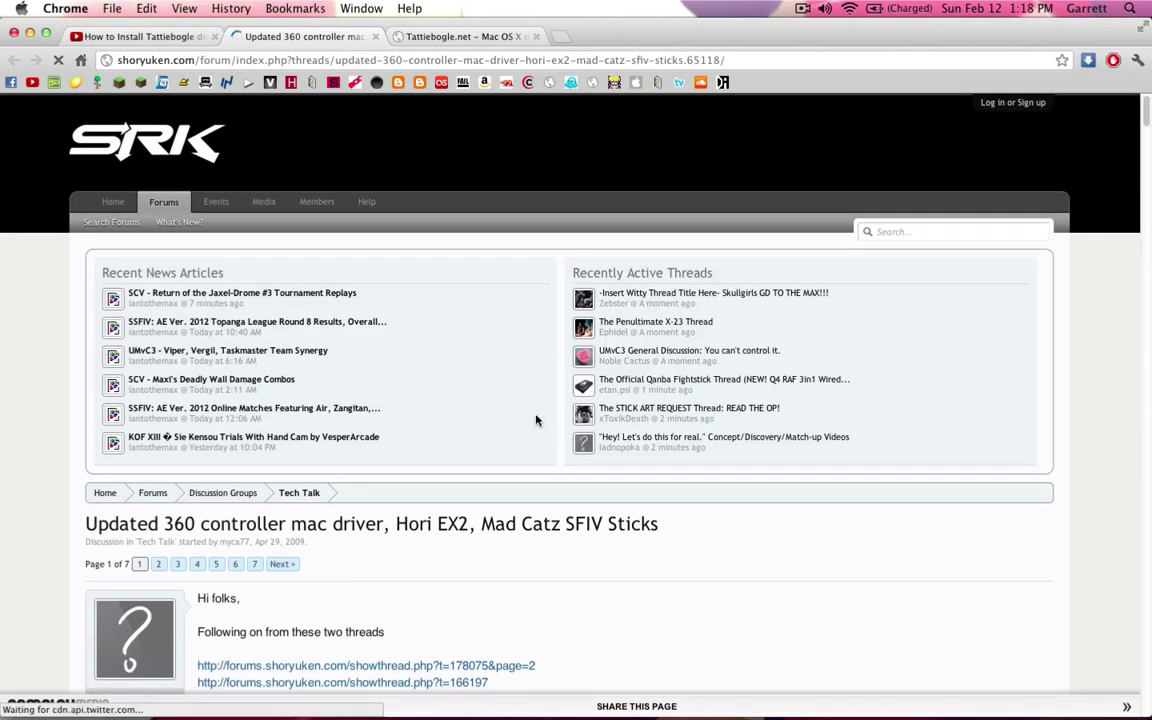
- Look through the first page of the "Updated 360 controller mac driver" forum thread
{"action": "scroll", "coordinate": [536, 420], "scroll_direction": "down", "scroll_amount": 1}
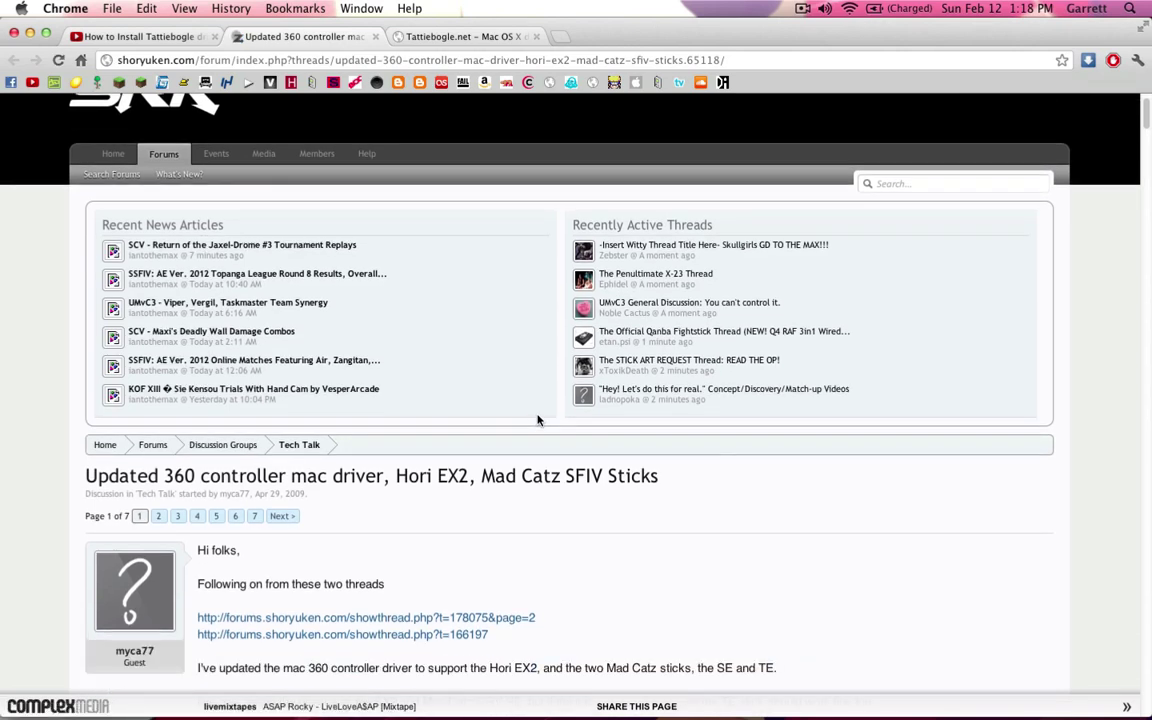
{"action": "scroll", "coordinate": [537, 420], "scroll_direction": "down", "scroll_amount": 10}
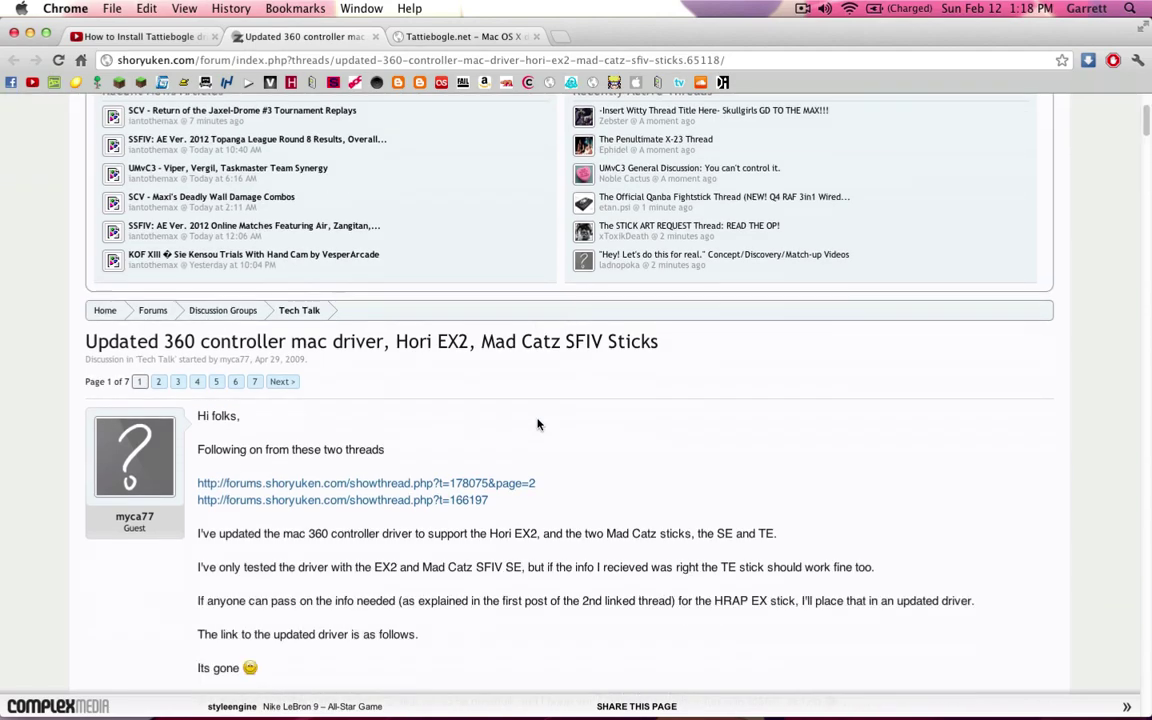
{"action": "scroll", "coordinate": [537, 422], "scroll_direction": "down", "scroll_amount": 3}
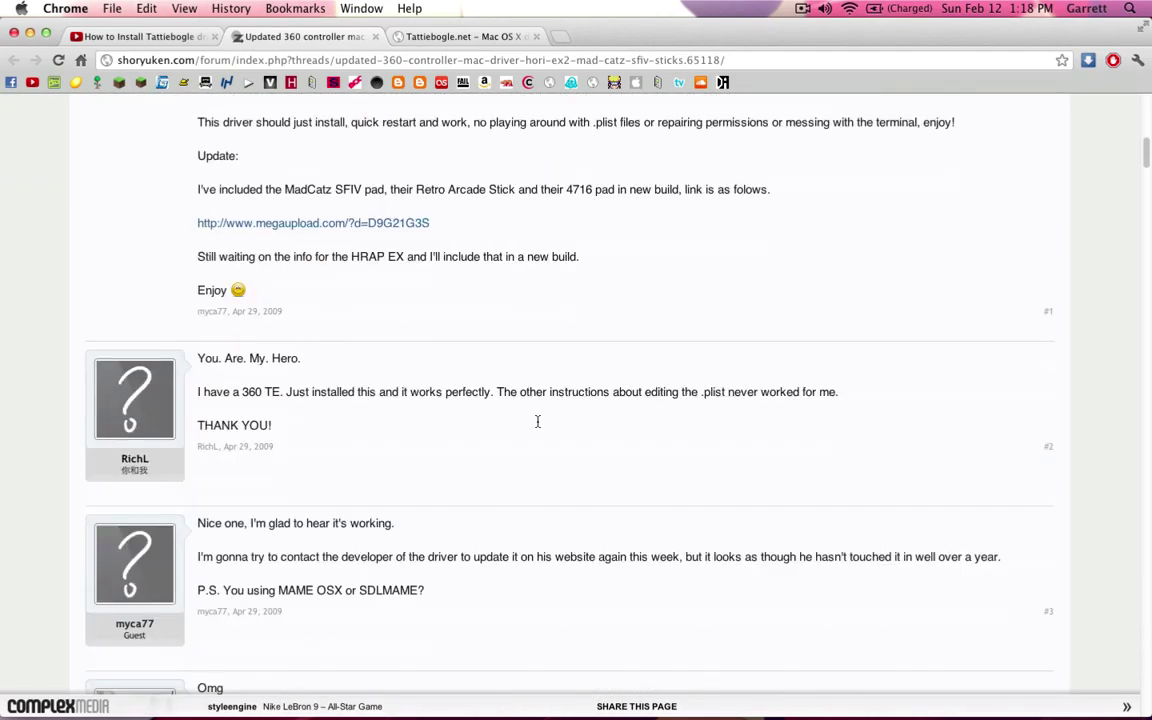
{"action": "scroll", "coordinate": [537, 421], "scroll_direction": "down", "scroll_amount": 4}
{"action": "scroll", "coordinate": [537, 421], "scroll_direction": "up", "scroll_amount": 20}
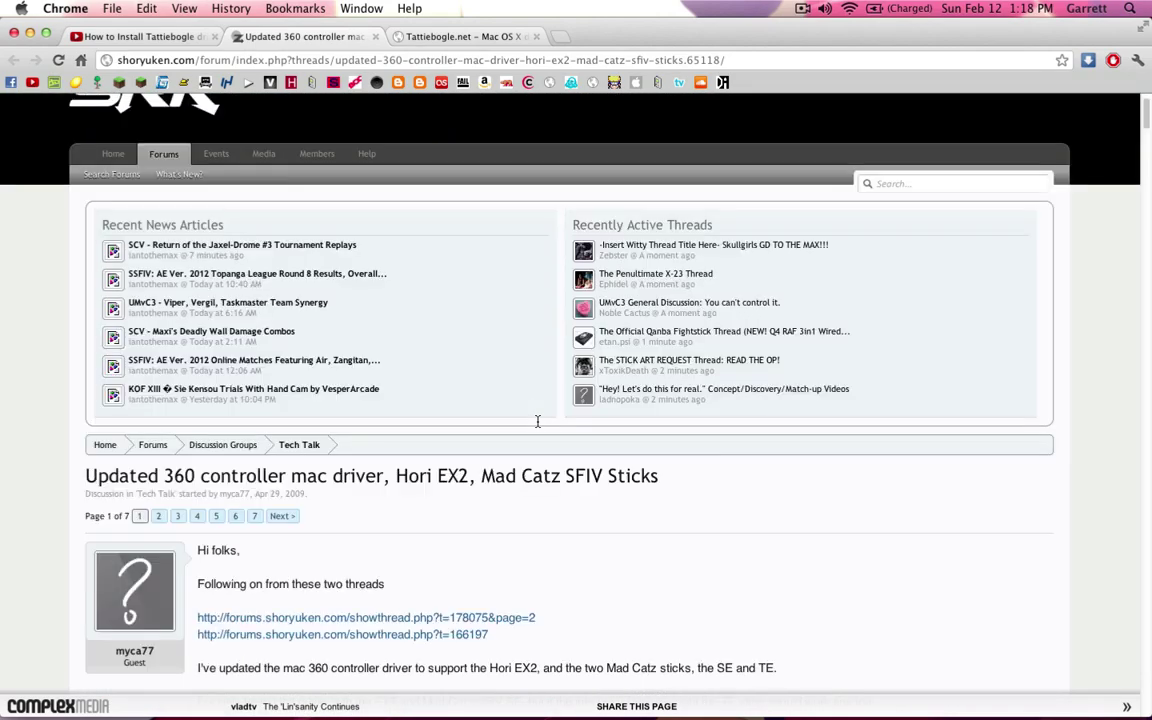
- Go to page 6 of the forum thread and read the posts about getting controllers to work on Lion
{"action": "left_click", "coordinate": [235, 515]}
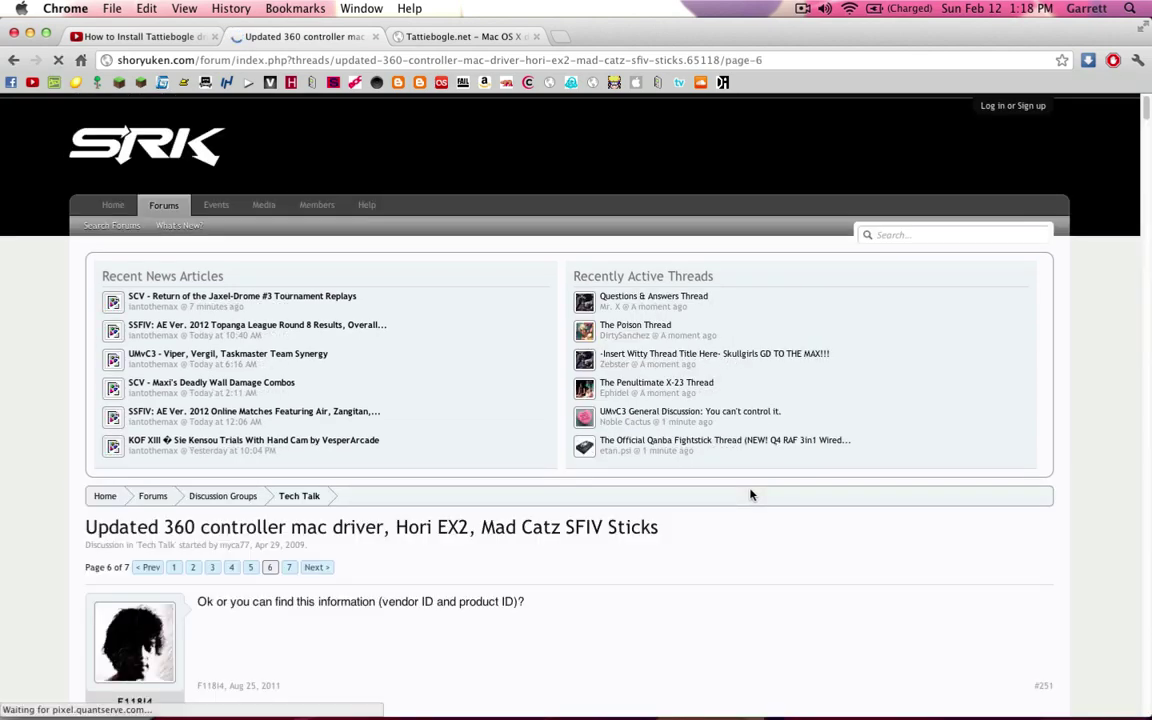
{"action": "scroll", "coordinate": [751, 494], "scroll_direction": "down", "scroll_amount": 3}
{"action": "scroll", "coordinate": [751, 494], "scroll_direction": "down", "scroll_amount": 8}
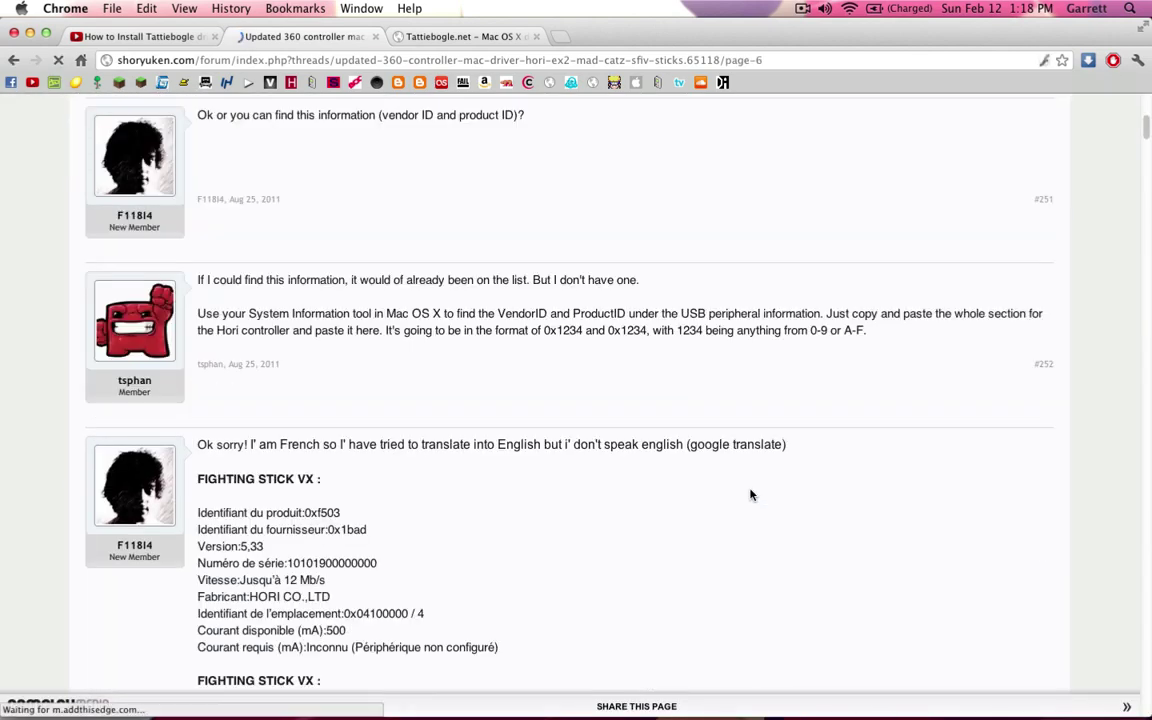
{"action": "scroll", "coordinate": [225, 302], "scroll_direction": "down", "scroll_amount": 1}
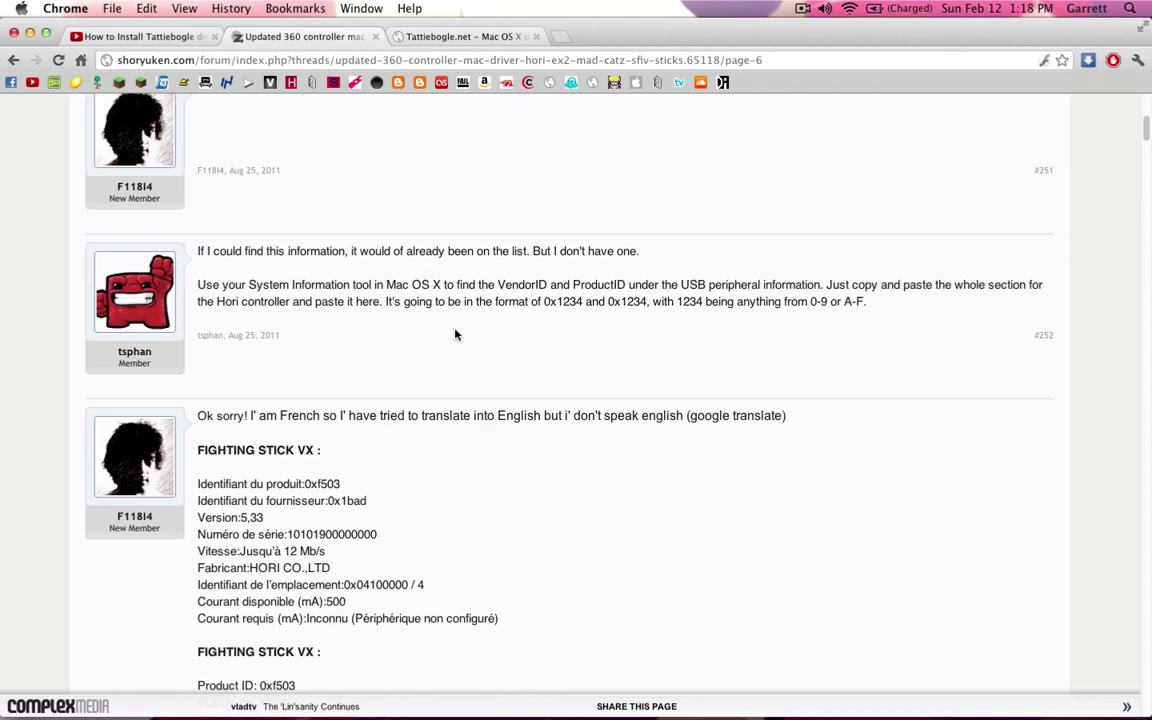
{"action": "scroll", "coordinate": [848, 386], "scroll_direction": "down", "scroll_amount": 10}
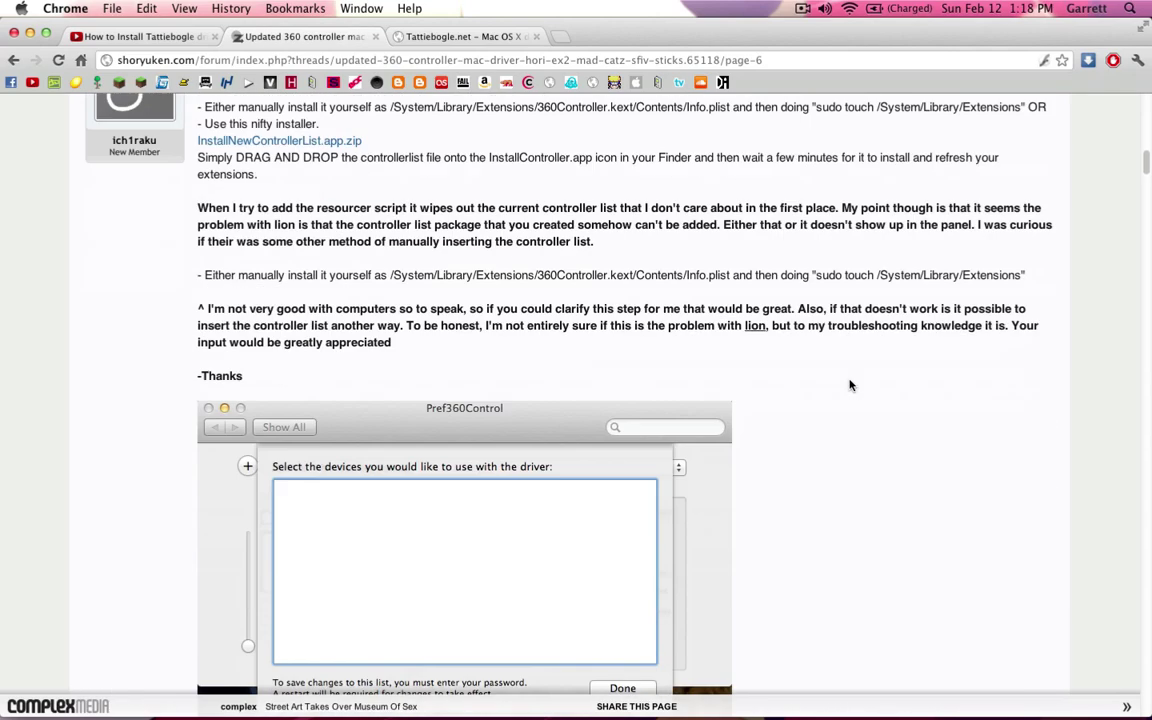
{"action": "scroll", "coordinate": [850, 386], "scroll_direction": "down", "scroll_amount": 10}
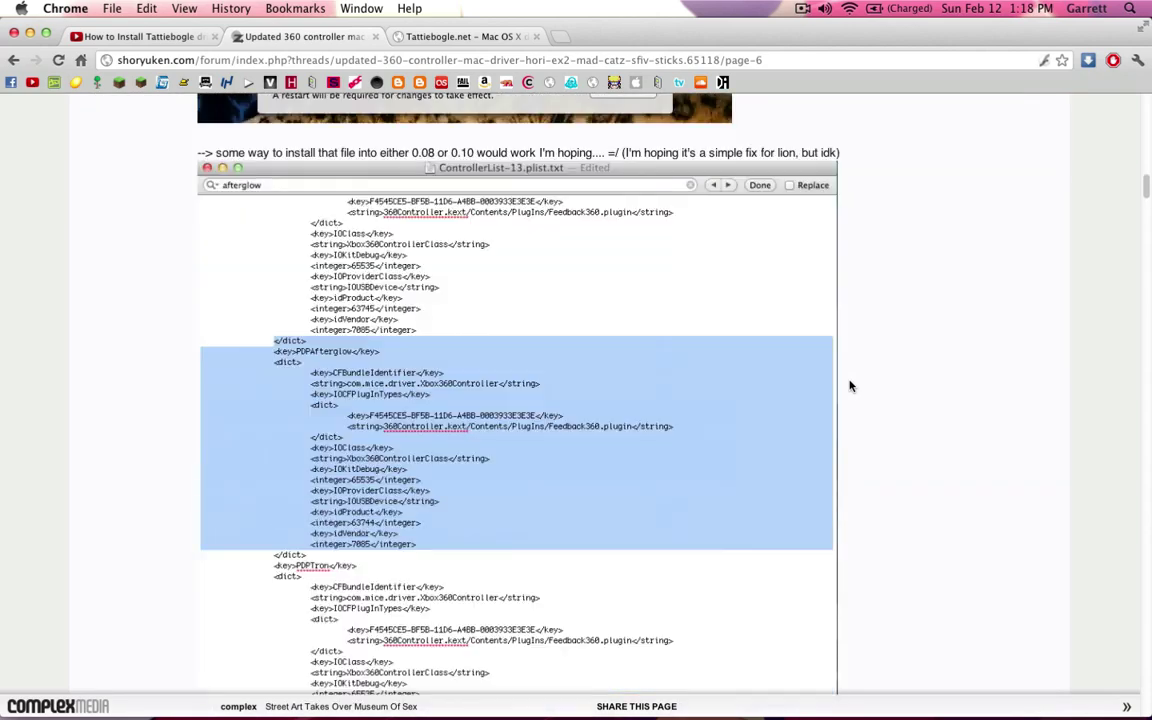
{"action": "scroll", "coordinate": [850, 386], "scroll_direction": "down", "scroll_amount": 10}
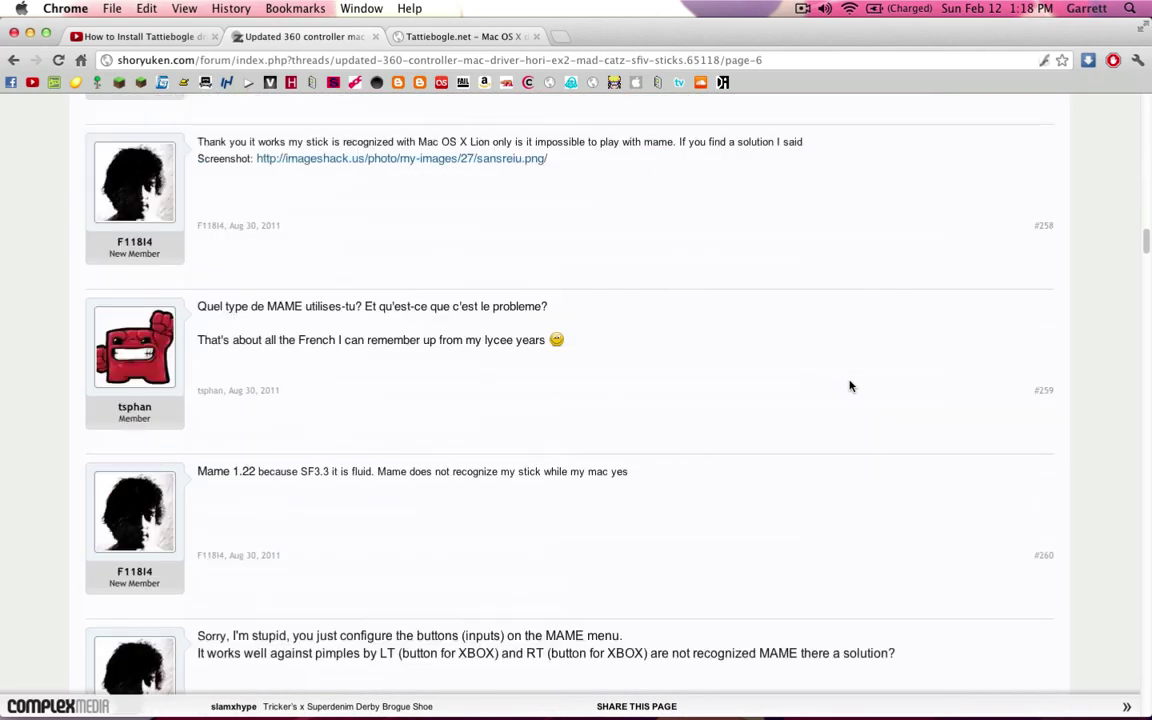
{"action": "scroll", "coordinate": [850, 386], "scroll_direction": "up", "scroll_amount": 2}
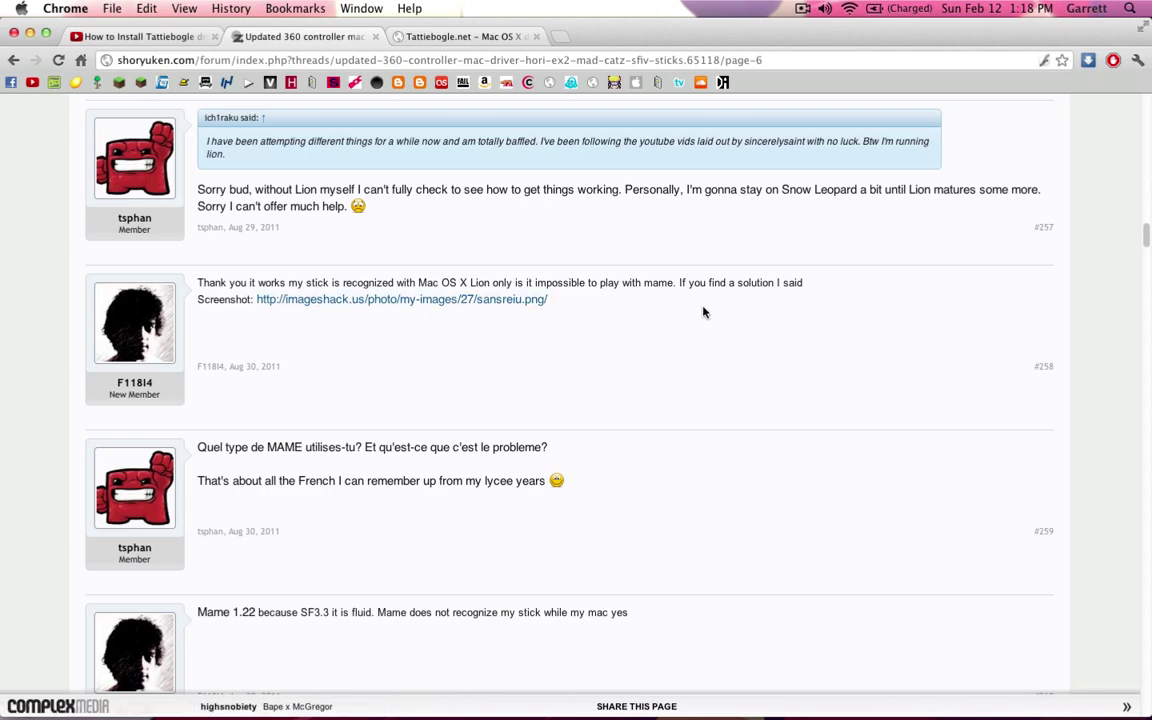
{"action": "scroll", "coordinate": [715, 335], "scroll_direction": "down", "scroll_amount": 5}
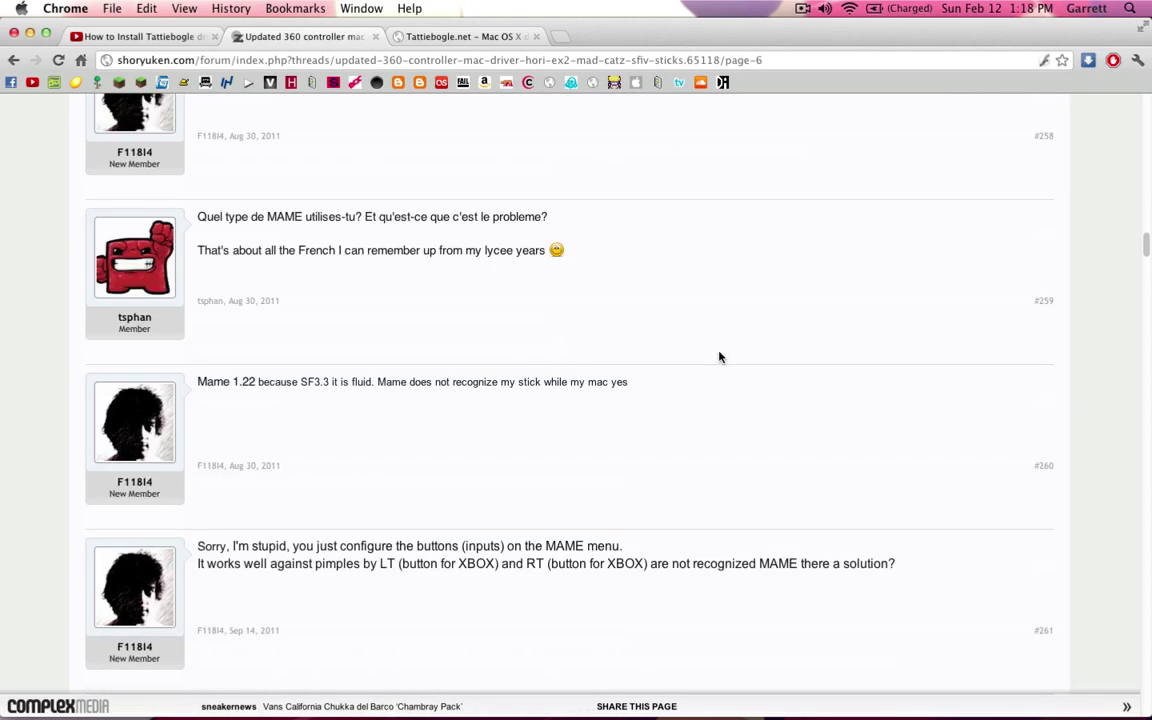
{"action": "scroll", "coordinate": [719, 357], "scroll_direction": "down", "scroll_amount": 10}
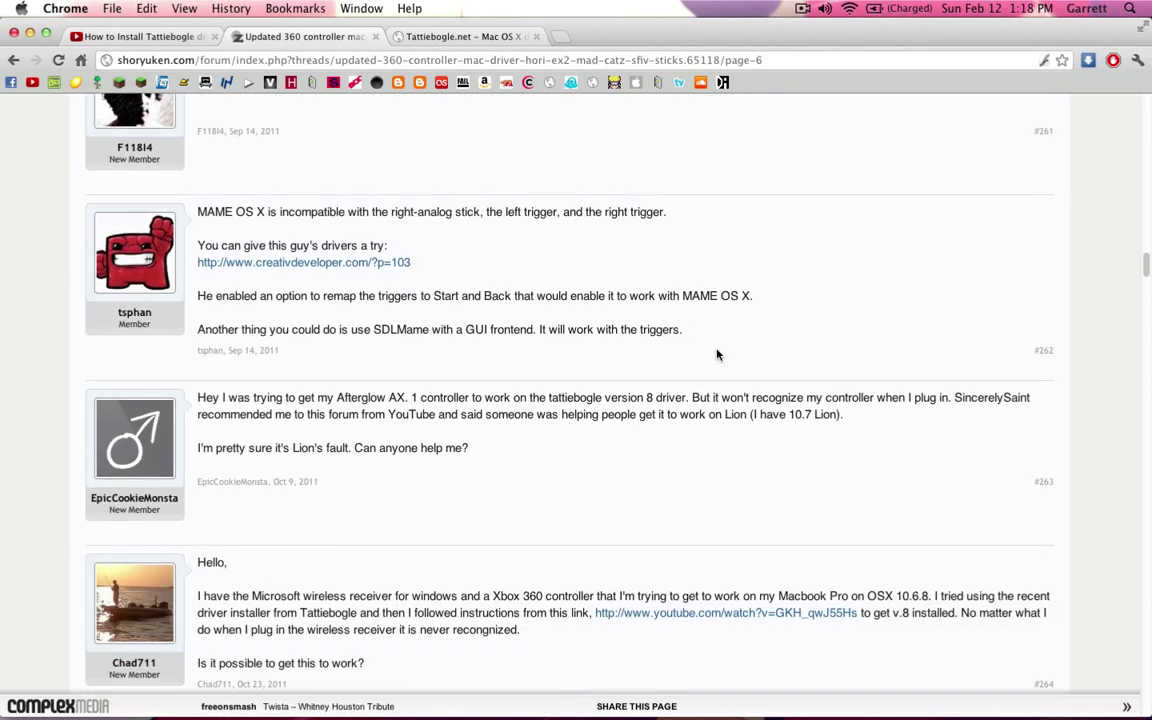
- Close the forum tab, minimize Chrome, and close the XBox 360 Controller installer
{"action": "left_click", "coordinate": [376, 36]}
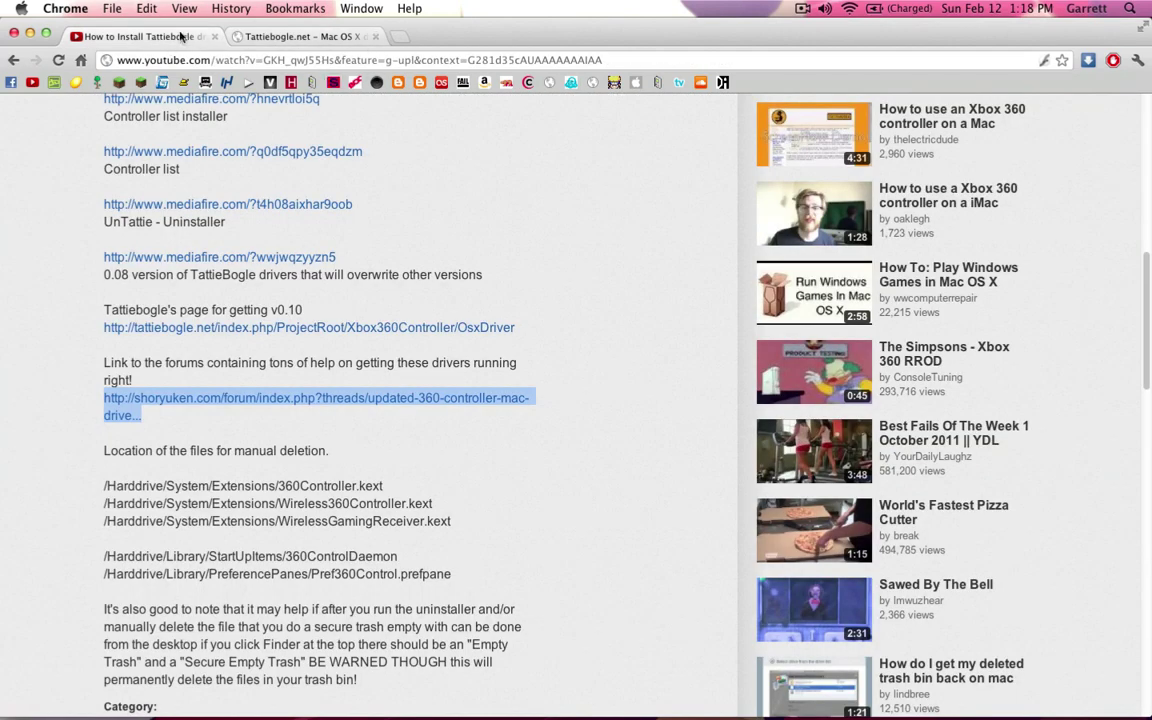
{"action": "left_click", "coordinate": [29, 34]}
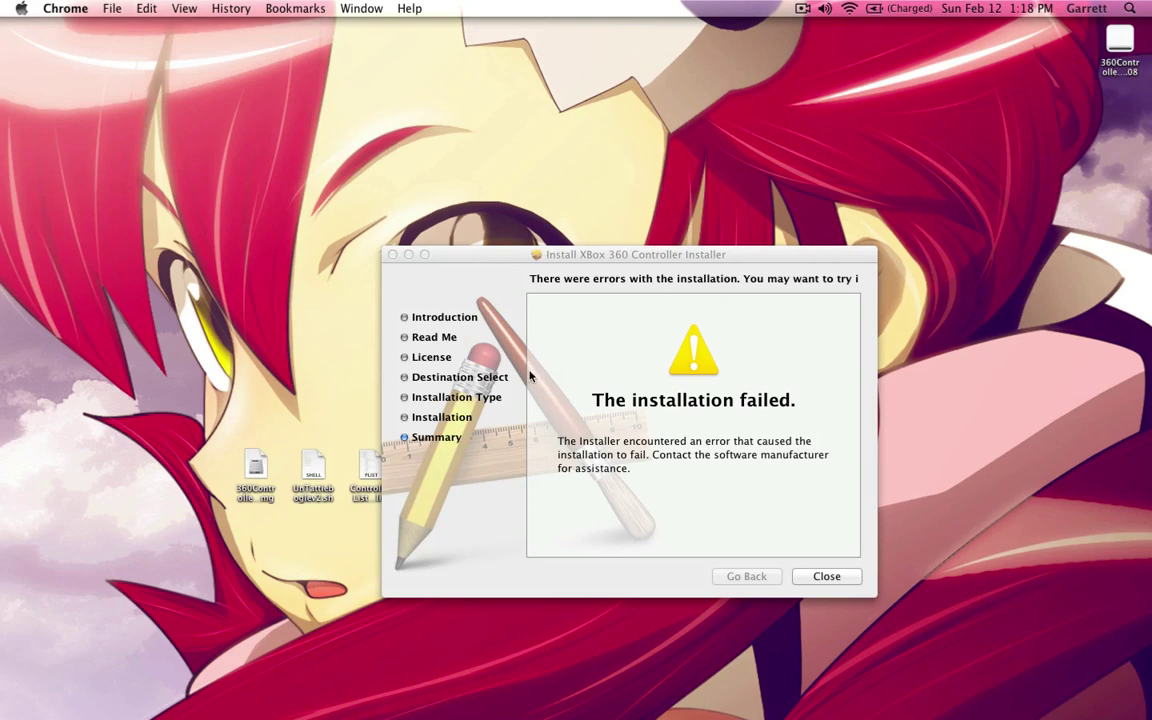
{"action": "left_click_drag", "start_coordinate": [712, 260], "coordinate": [832, 160]}
{"action": "left_click", "coordinate": [941, 473]}
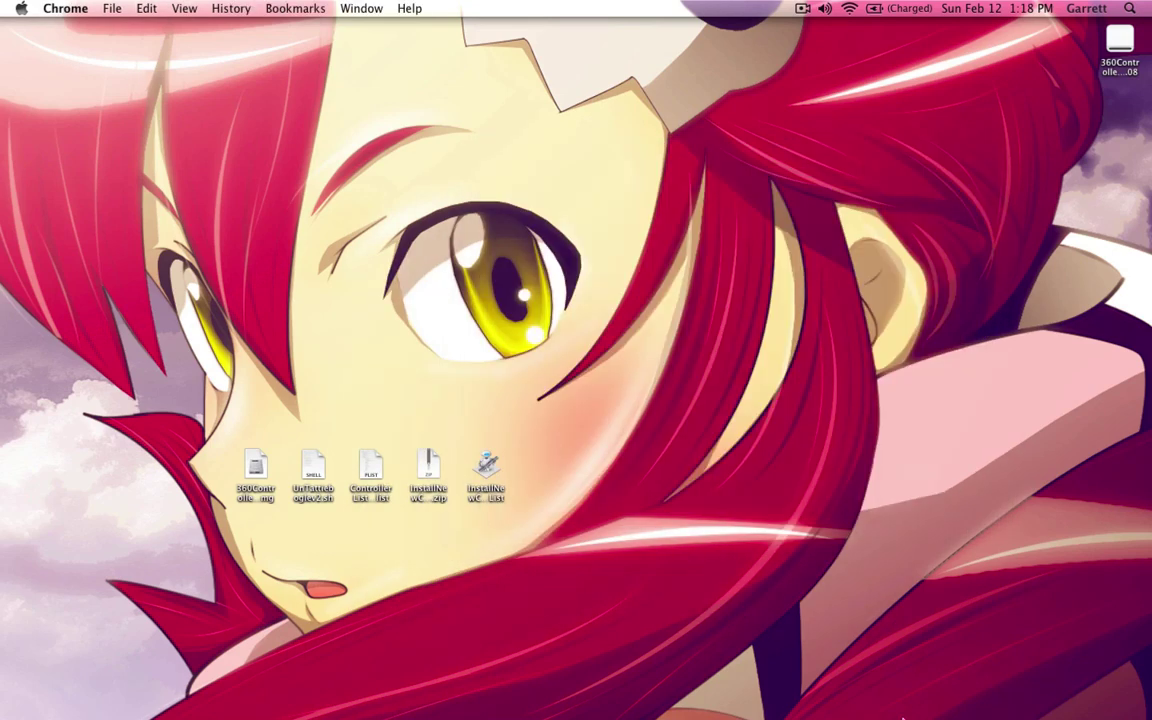
{"action": "mouse_move", "coordinate": [908, 712]}
{"action": "left_click", "coordinate": [430, 468]}
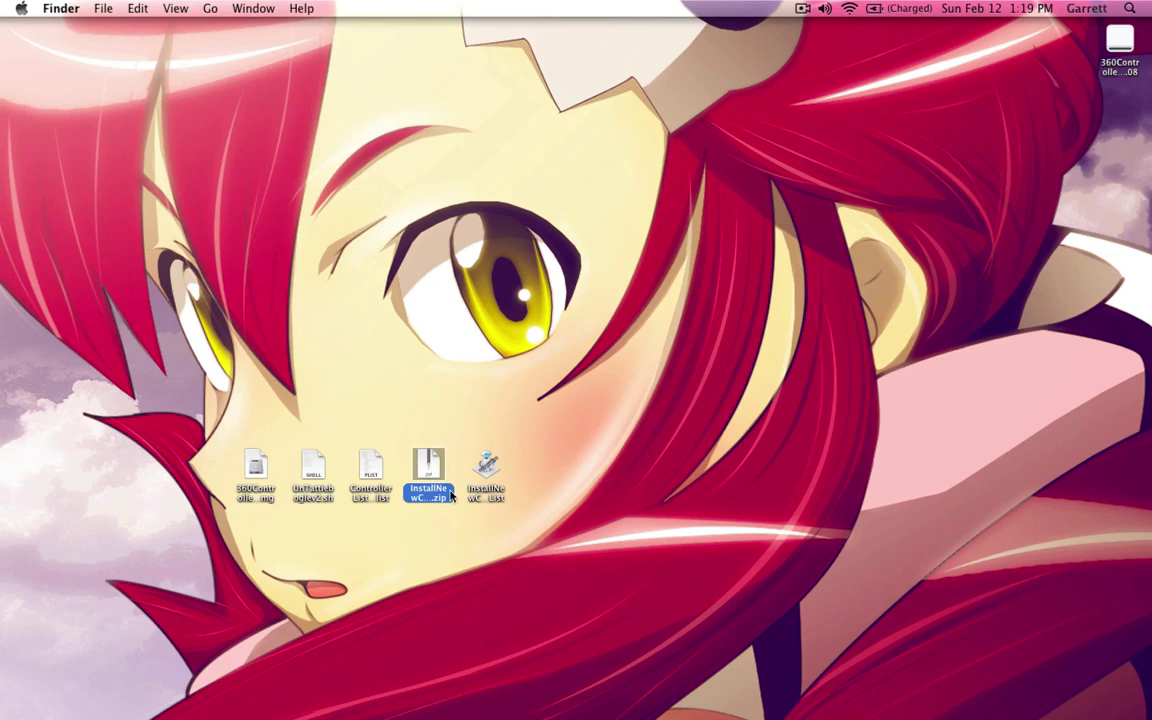
{"action": "left_click", "coordinate": [495, 495]}
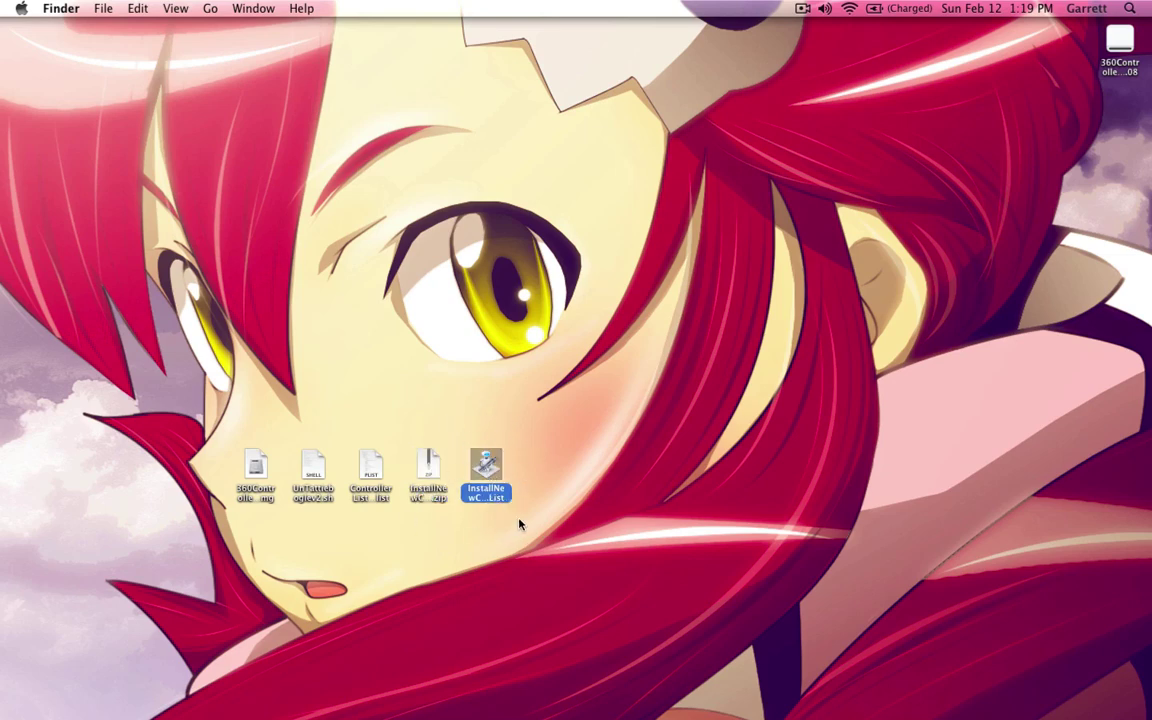
{"action": "left_click", "coordinate": [445, 435]}
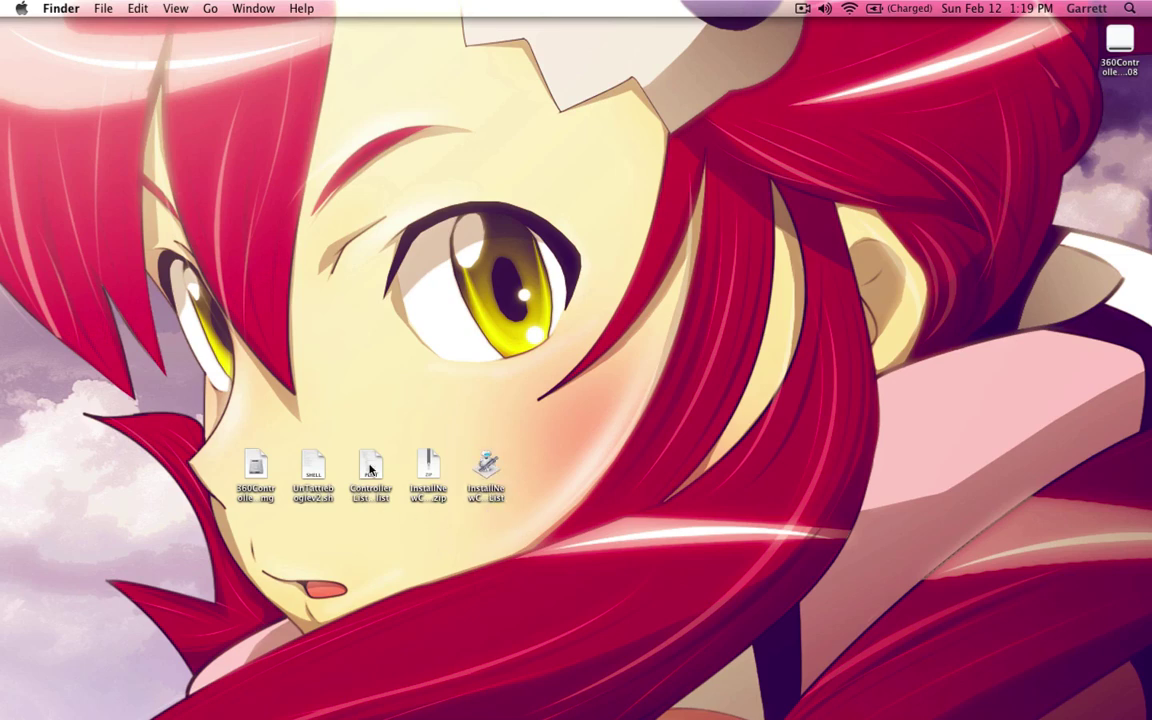
- Preview ControllerList-15.plist on the desktop, close the preview, and open the file with the InstallNewControllerList app
{"action": "left_click", "coordinate": [366, 474]}
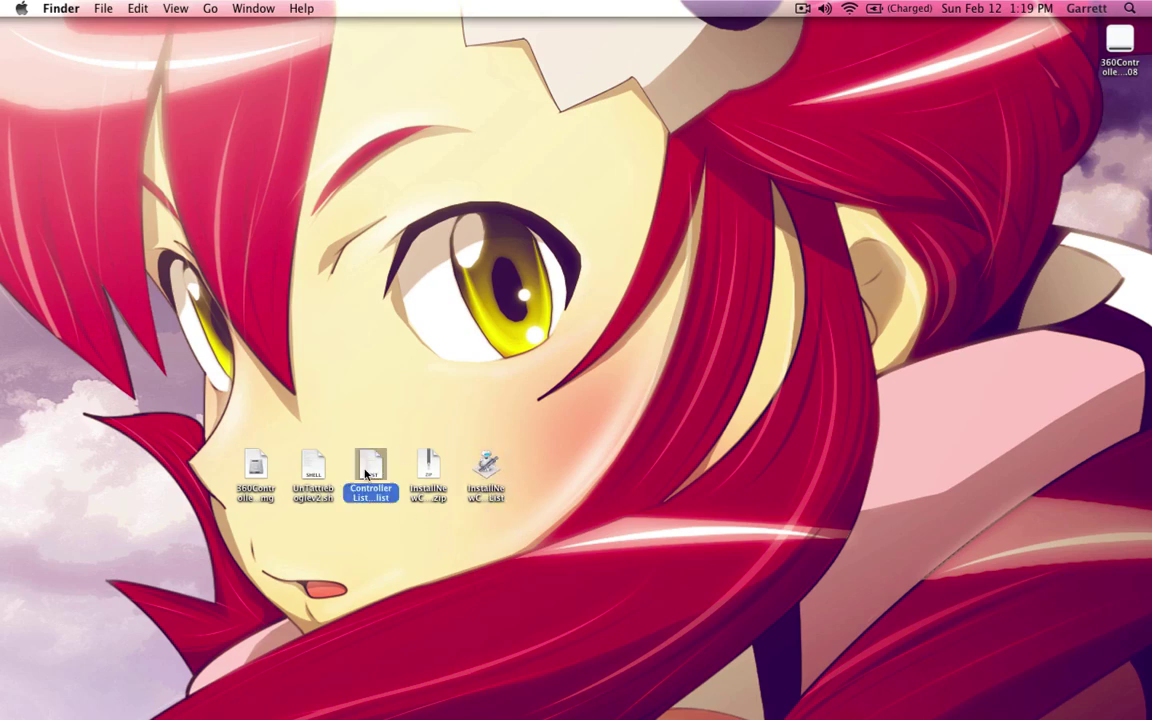
{"action": "key", "text": "space"}
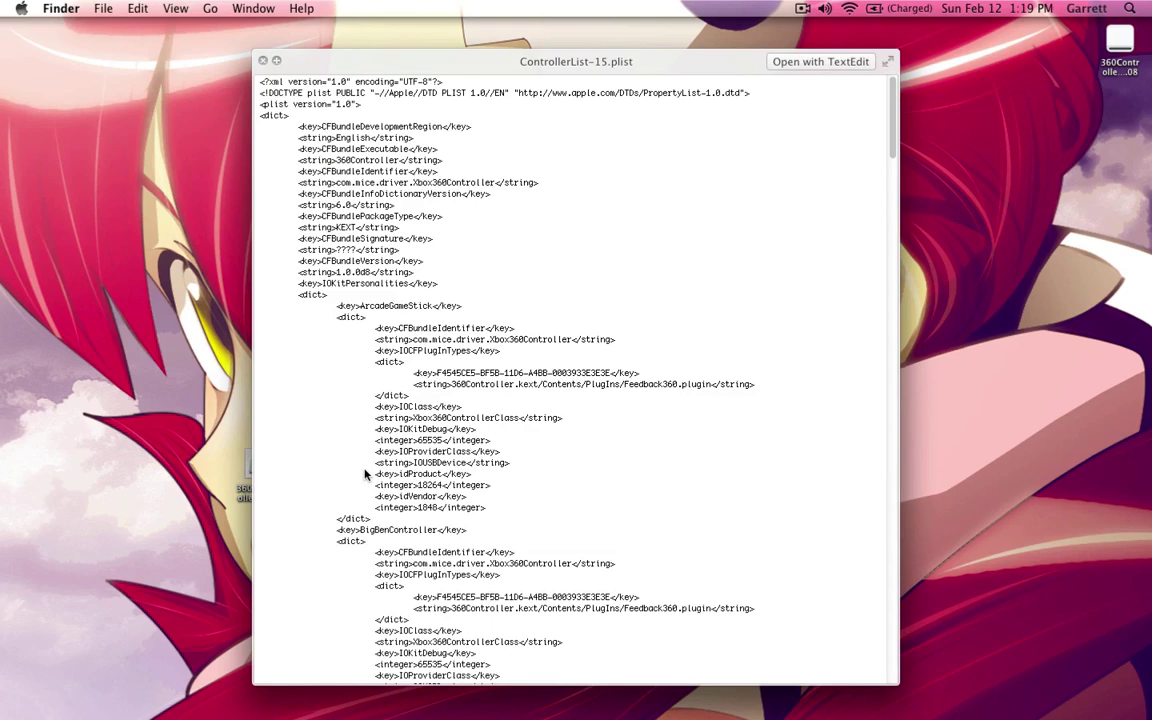
{"action": "key", "text": "space"}
{"action": "left_click_drag", "start_coordinate": [371, 467], "coordinate": [487, 463]}
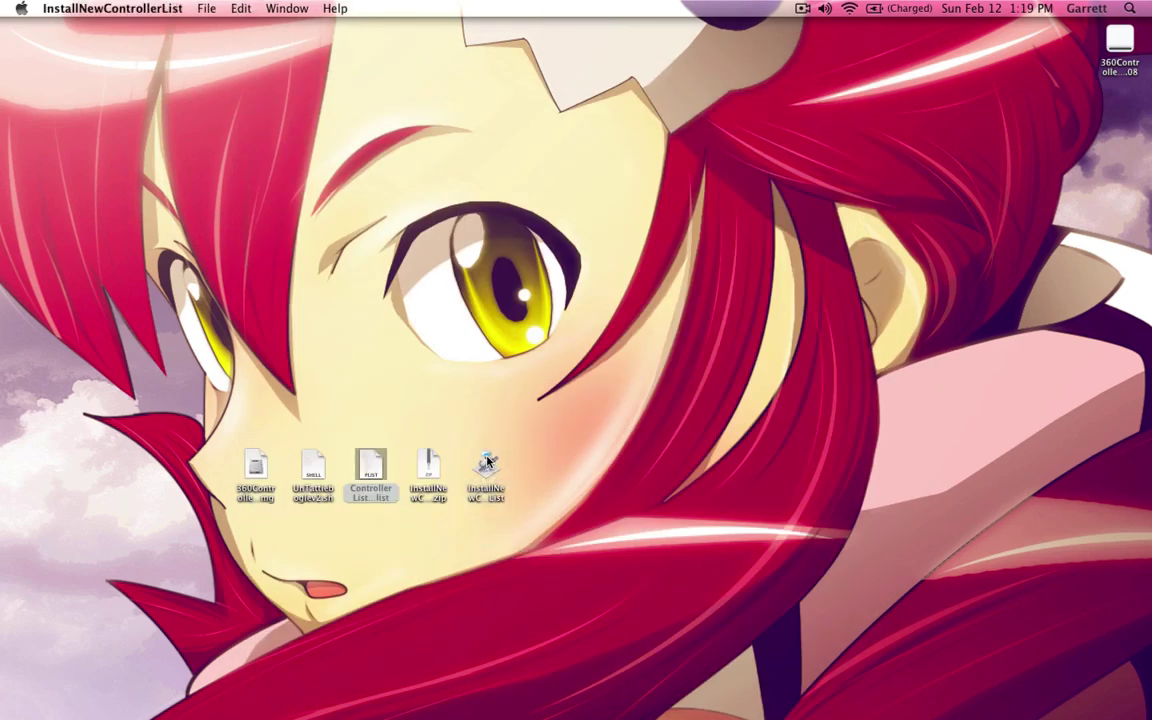
- Authorize InstallNewControllerList to make changes by entering the account password at both prompts, and deselect the controller list file
{"action": "type", "text": "••••••"}
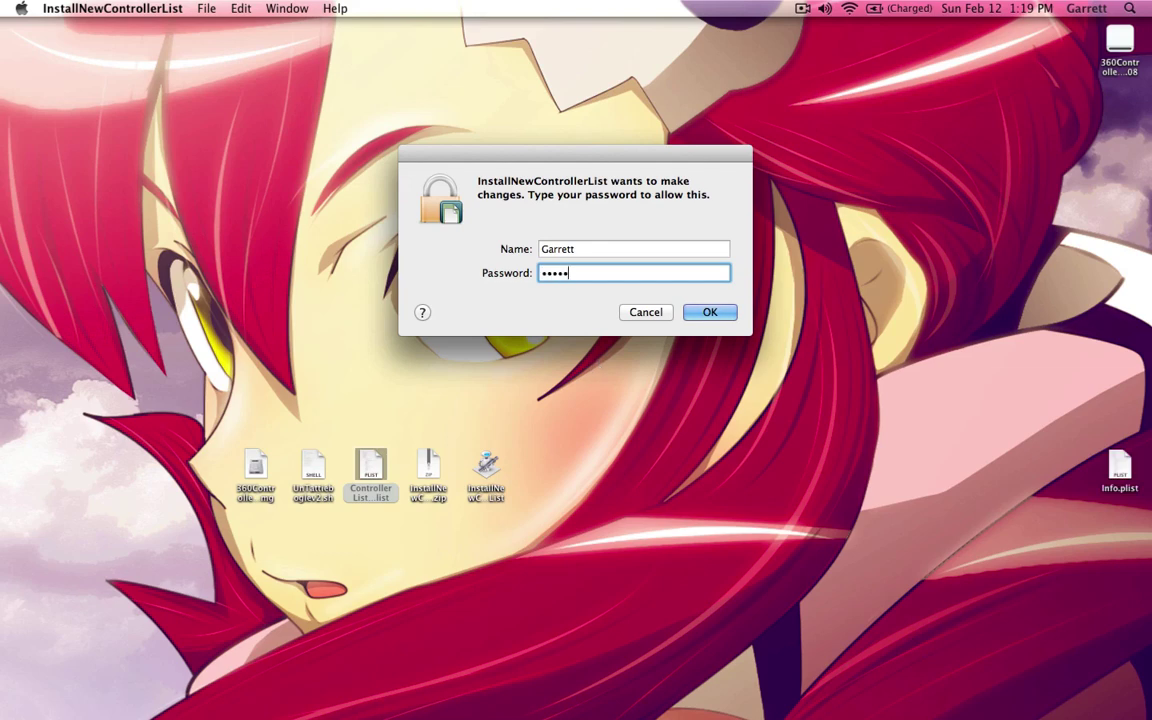
{"action": "key", "text": "Return"}
{"action": "type", "text": "••••••••"}
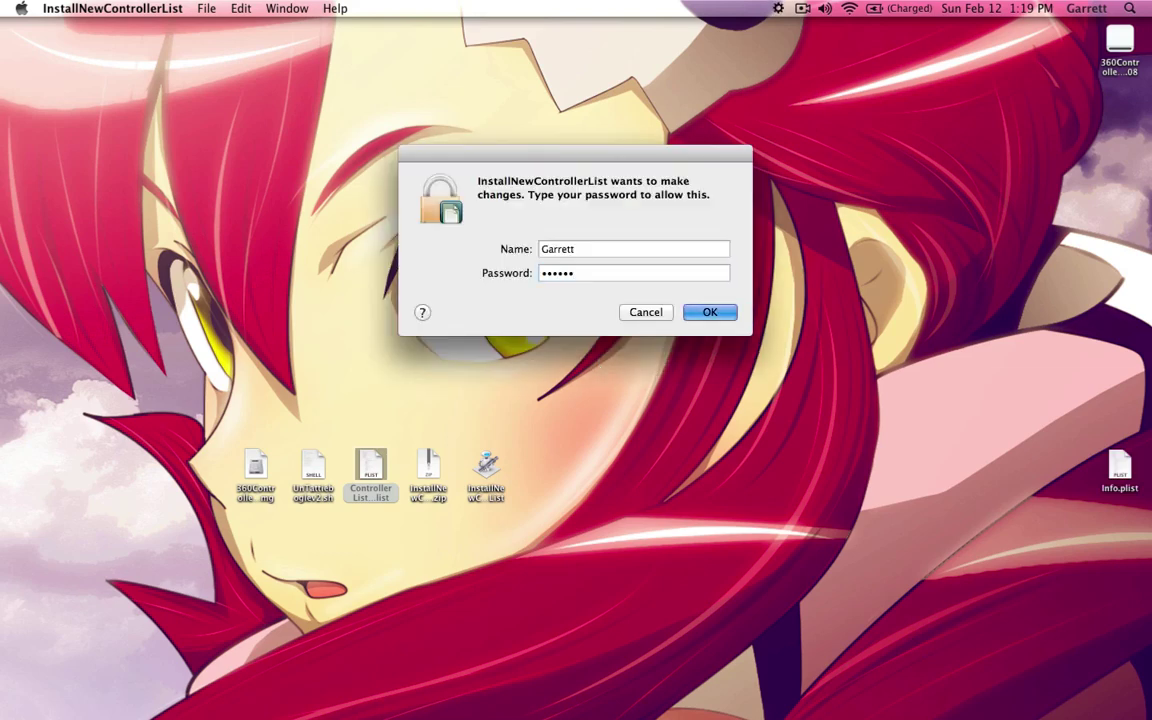
{"action": "key", "text": "Return"}
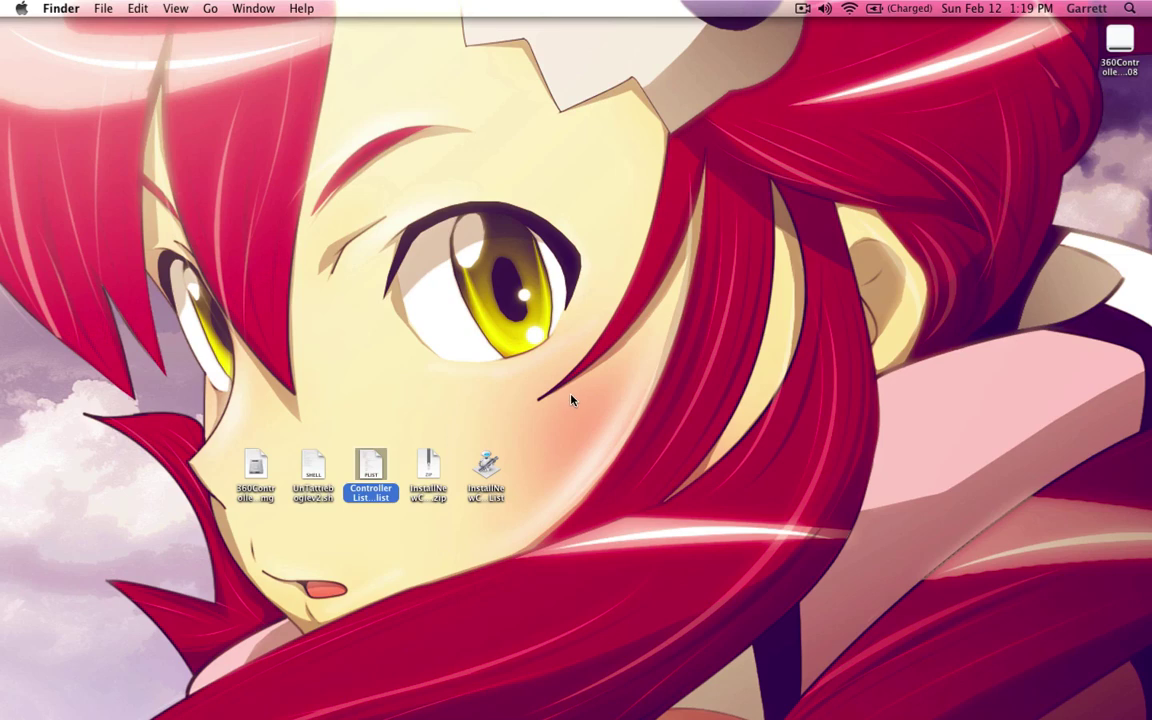
{"action": "left_click", "coordinate": [398, 411]}
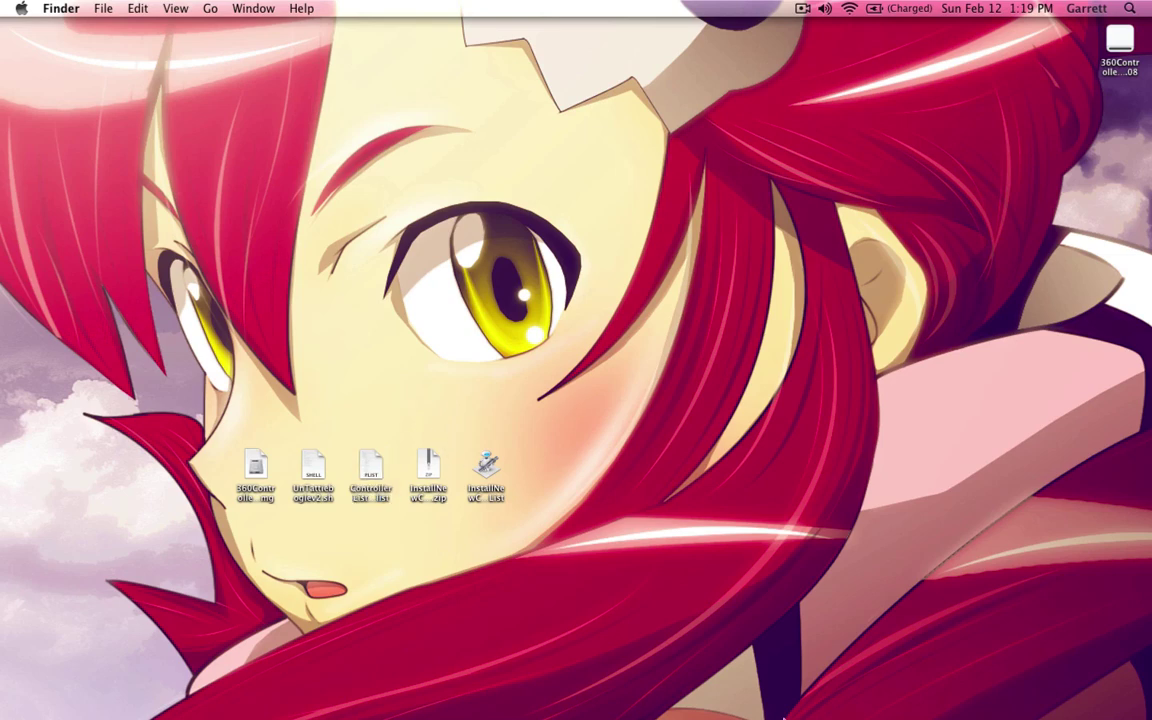
- Switch to System Preferences, check the connected device and driver version under Xbox 360 Controllers, and close the window
{"action": "mouse_move", "coordinate": [707, 700]}
{"action": "left_click", "coordinate": [932, 648]}
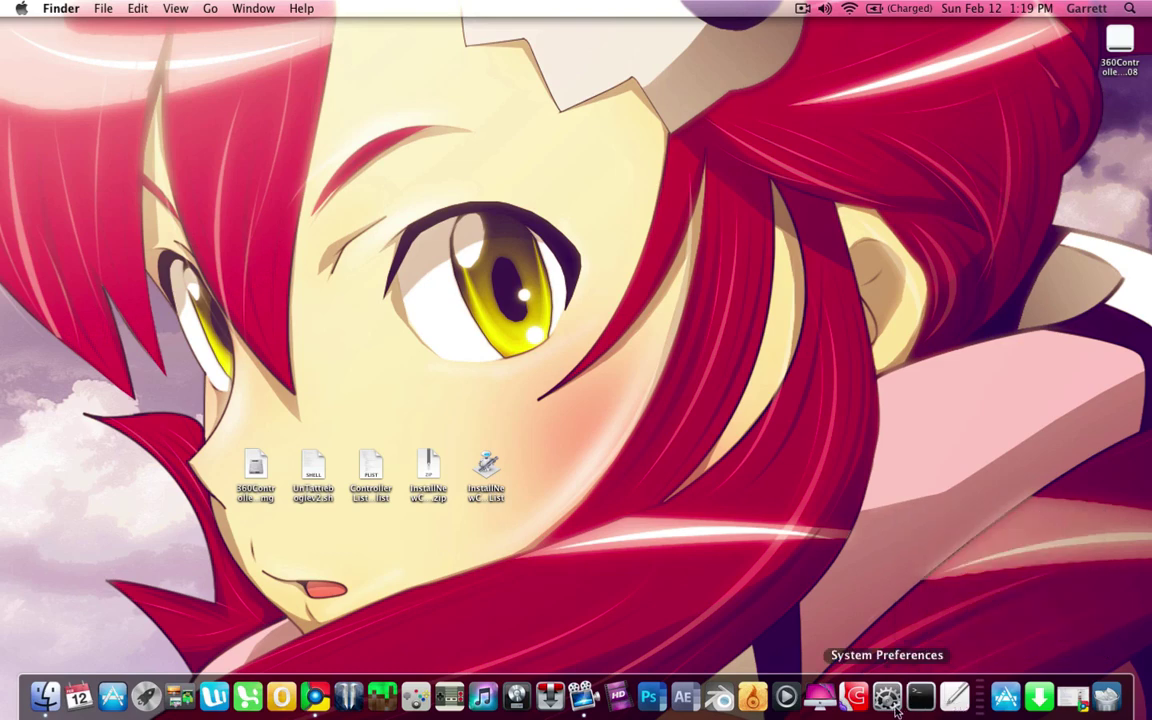
{"action": "left_click", "coordinate": [893, 705]}
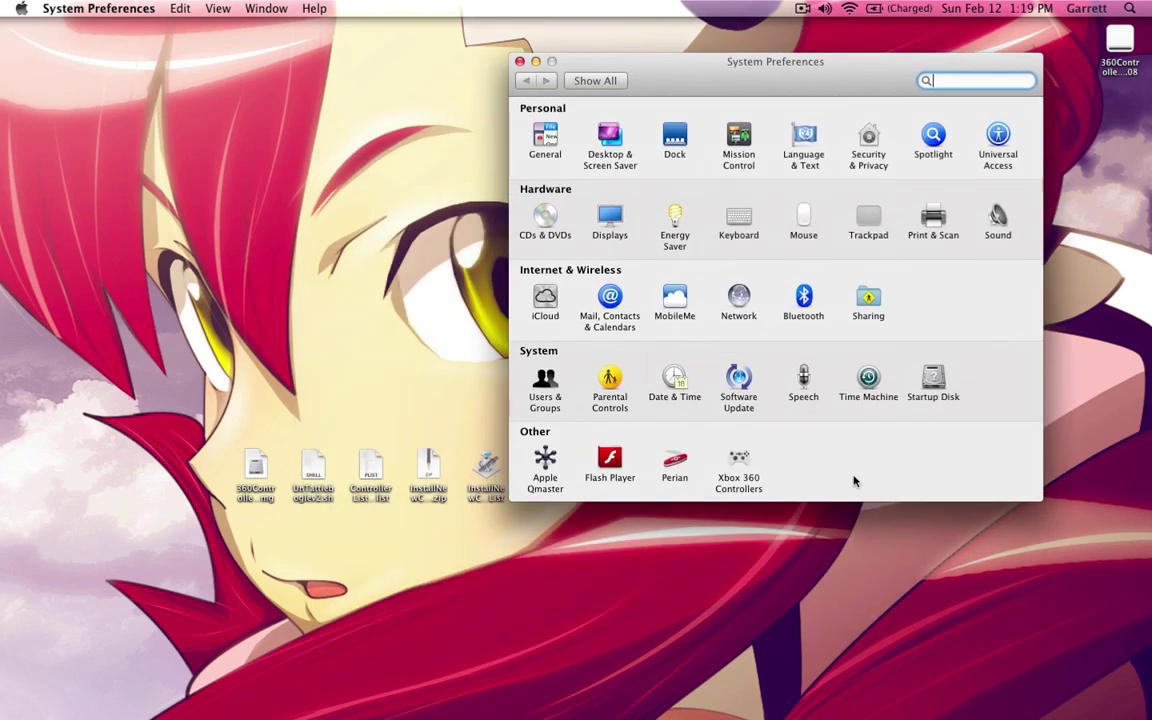
{"action": "left_click", "coordinate": [745, 465]}
{"action": "left_click", "coordinate": [896, 185]}
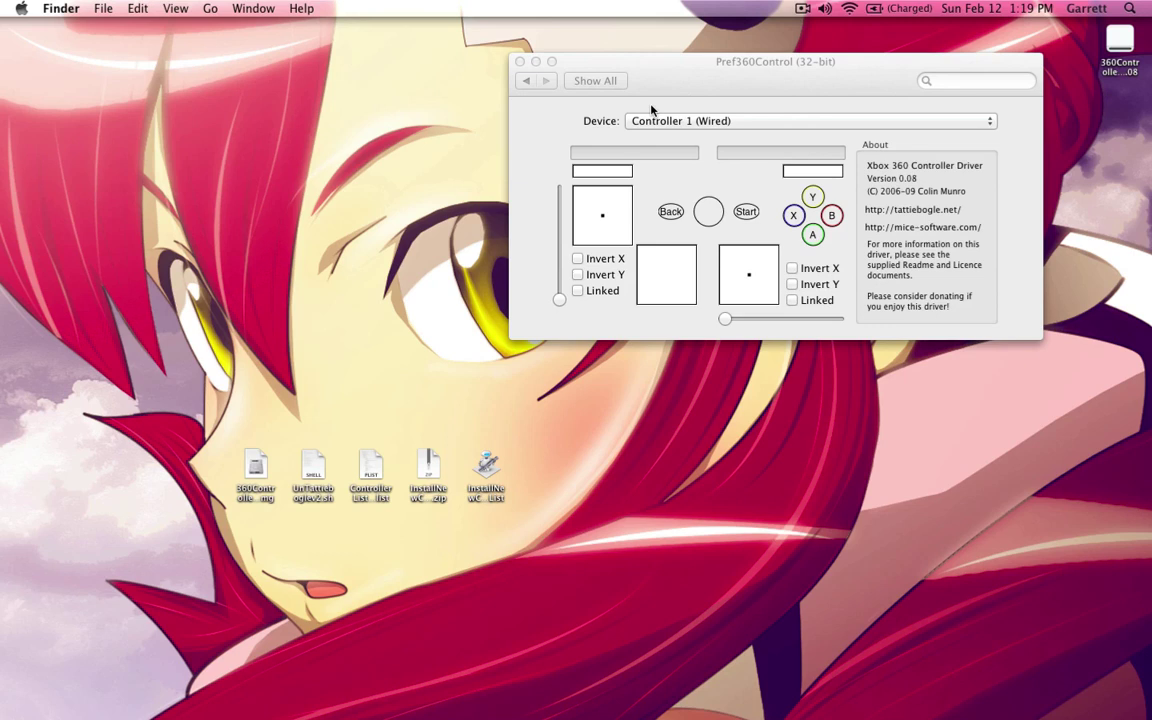
{"action": "left_click", "coordinate": [519, 62]}
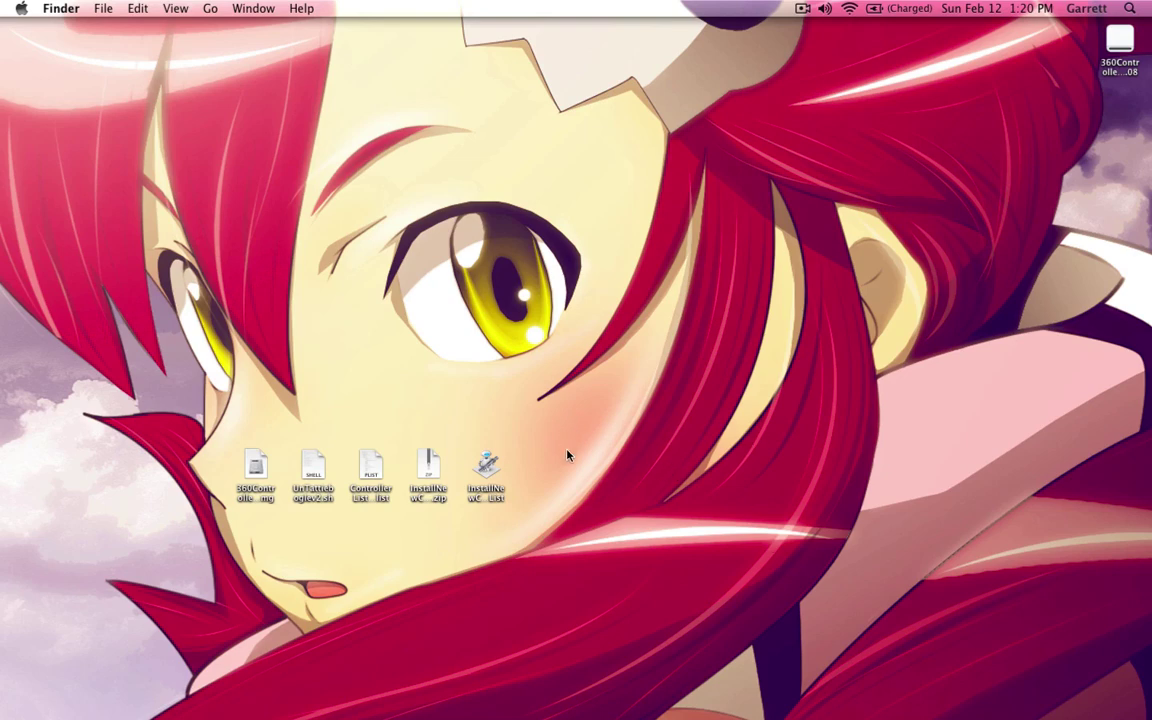
- Switch to Chrome, review the file locations for manual deletion and the download links in the YouTube video description, and minimize the window
{"action": "mouse_move", "coordinate": [853, 705]}
{"action": "mouse_move", "coordinate": [514, 712]}
{"action": "left_click", "coordinate": [315, 697]}
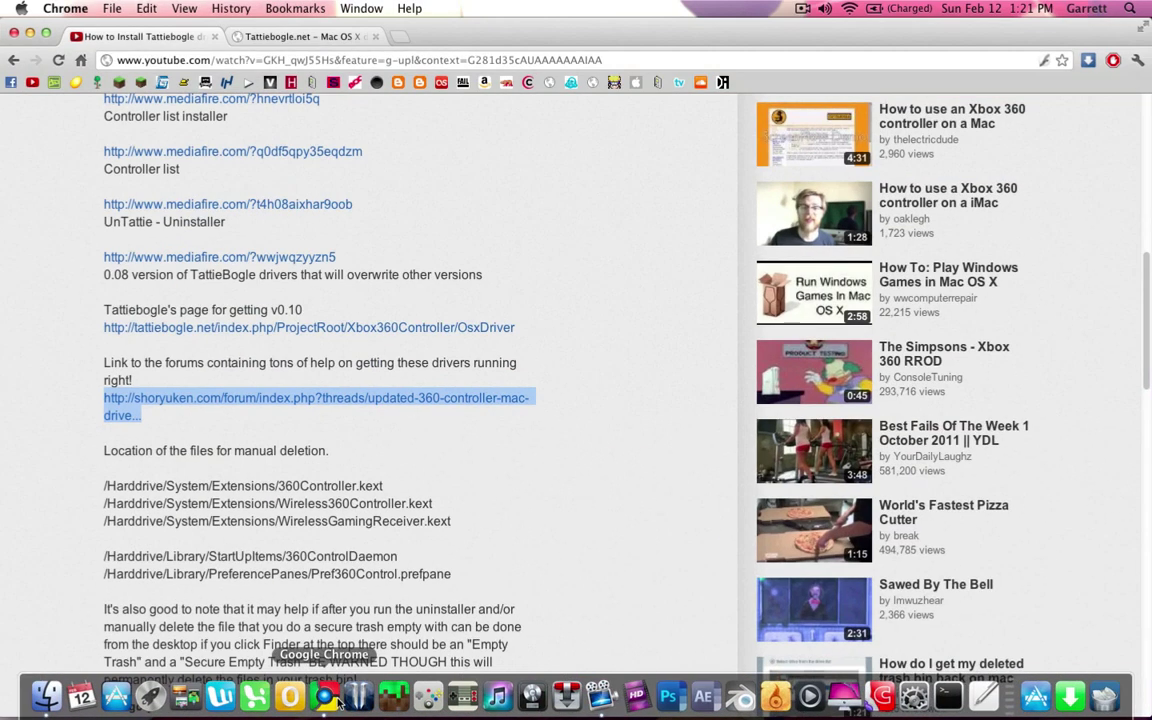
{"action": "left_click", "coordinate": [566, 437]}
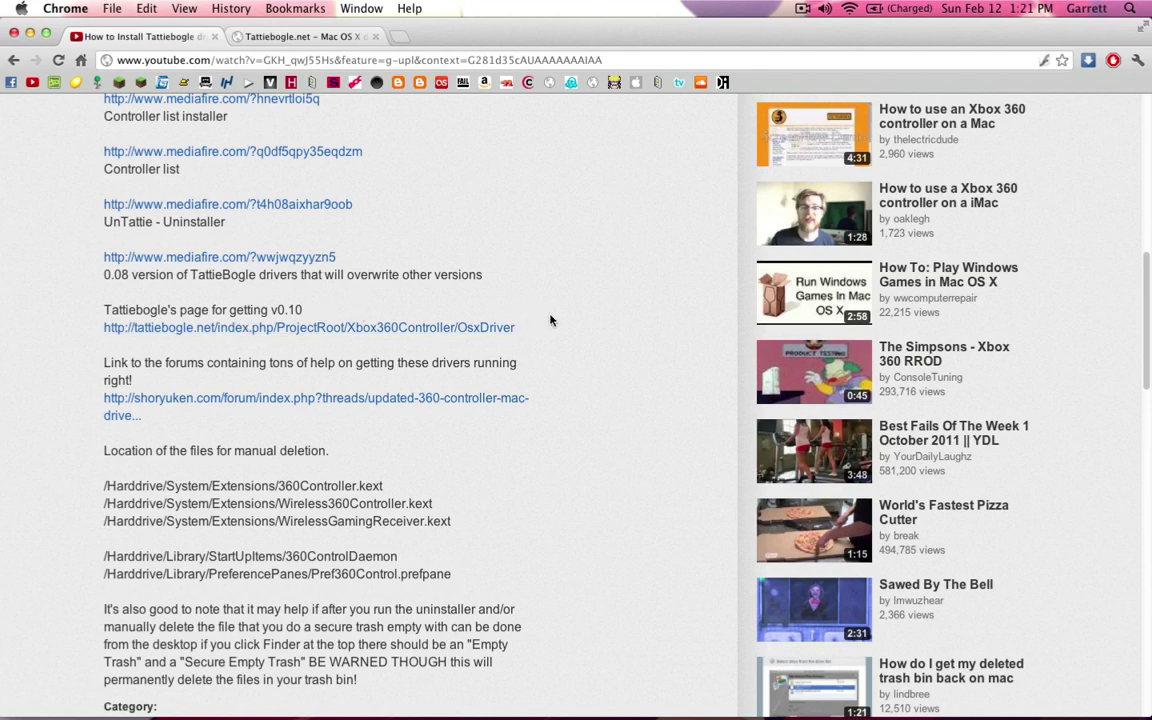
{"action": "scroll", "coordinate": [550, 320], "scroll_direction": "up", "scroll_amount": 1}
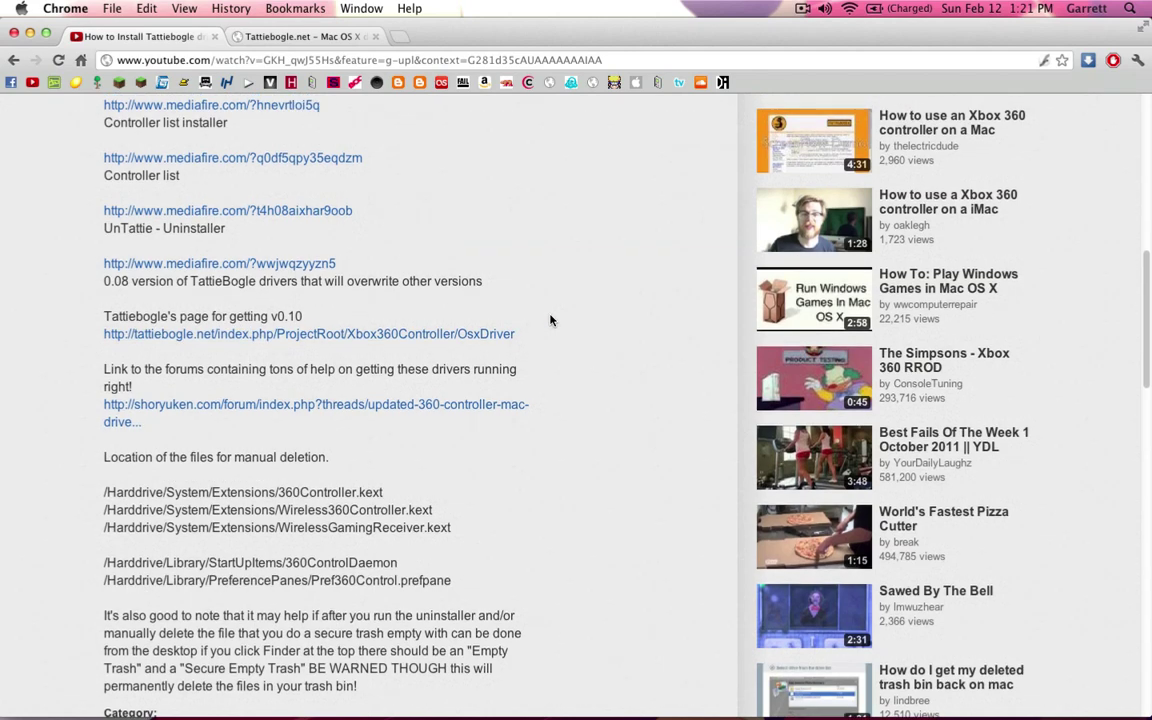
{"action": "scroll", "coordinate": [550, 320], "scroll_direction": "down", "scroll_amount": 3}
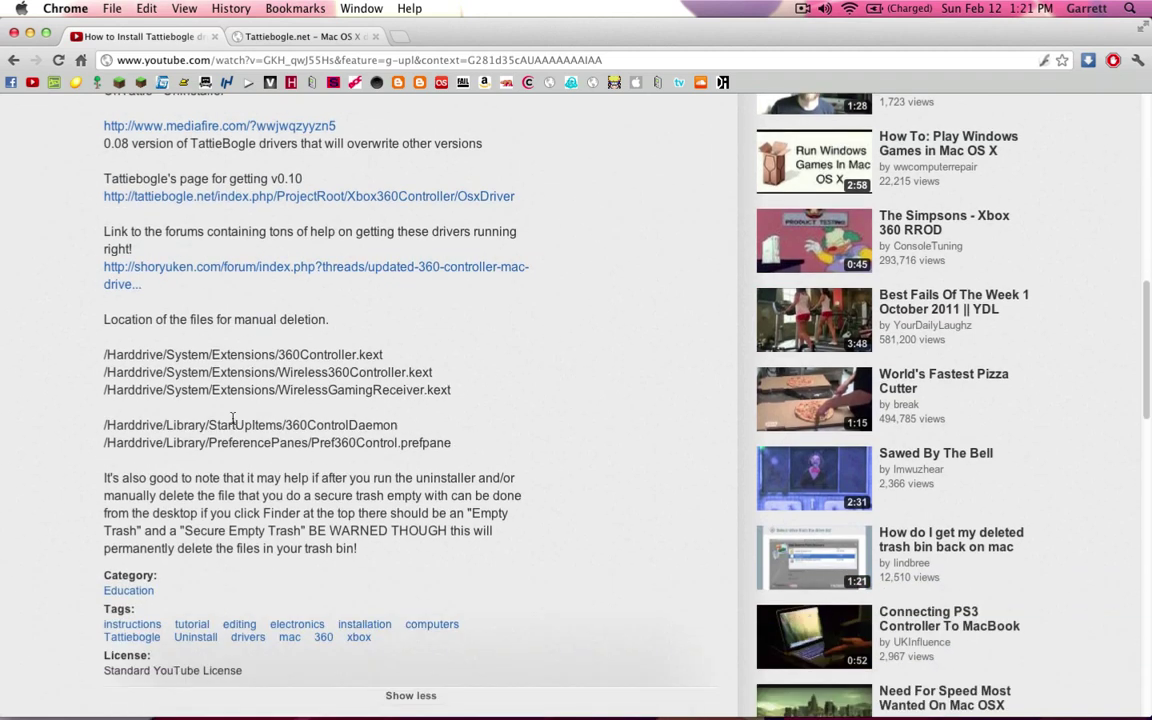
{"action": "left_click_drag", "start_coordinate": [104, 352], "coordinate": [447, 447]}
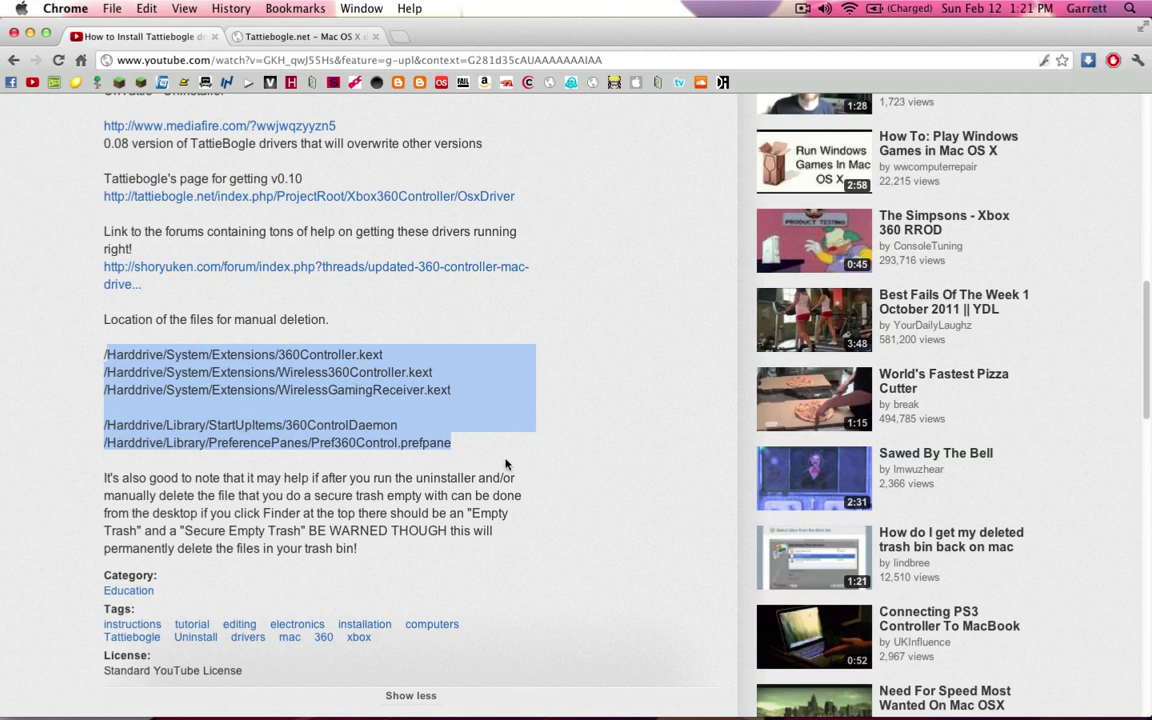
{"action": "left_click", "coordinate": [473, 450]}
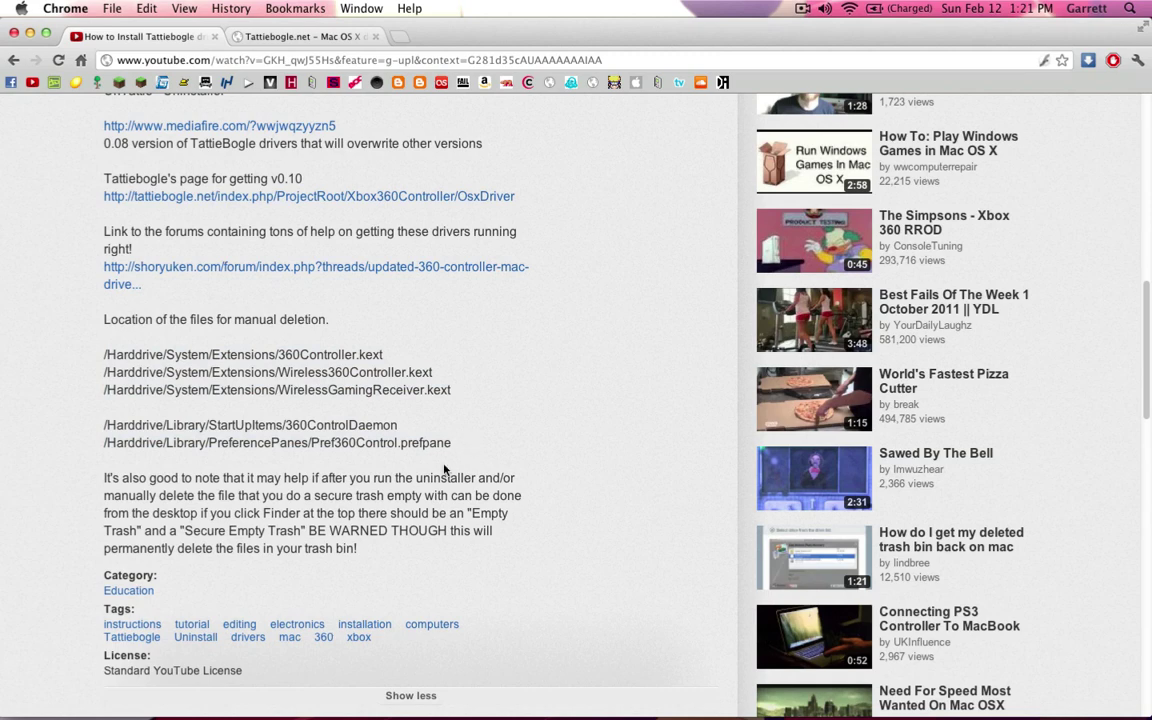
{"action": "scroll", "coordinate": [445, 471], "scroll_direction": "up", "scroll_amount": 5}
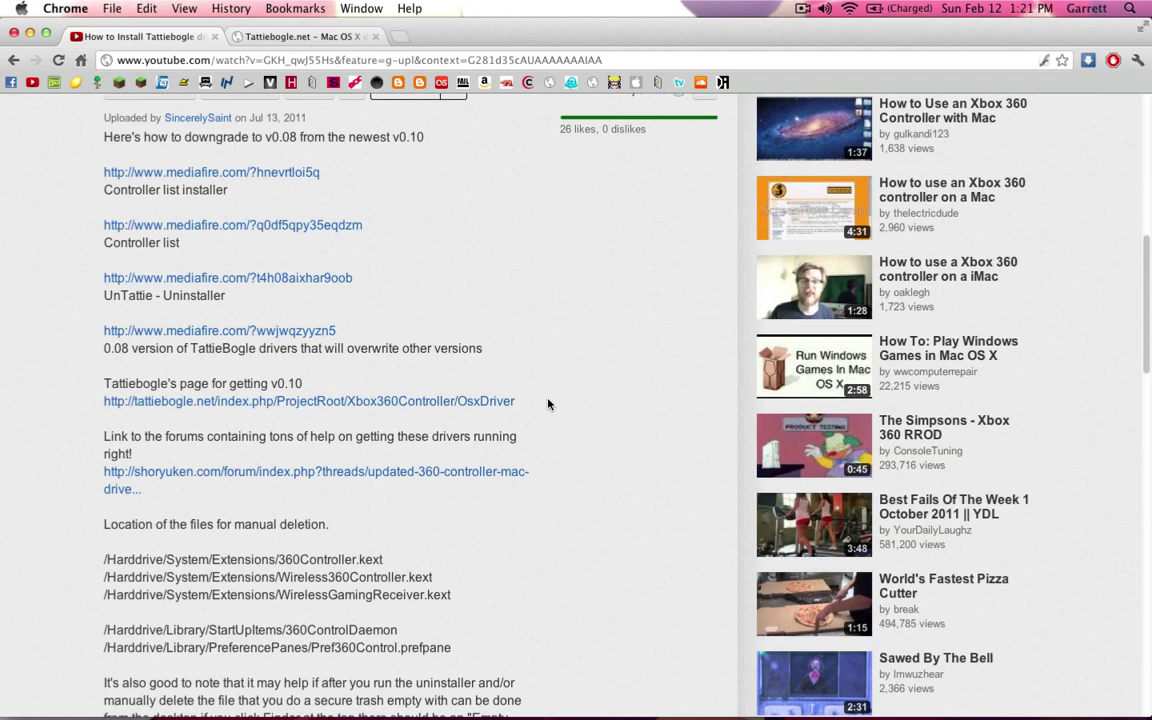
{"action": "left_click", "coordinate": [29, 33]}
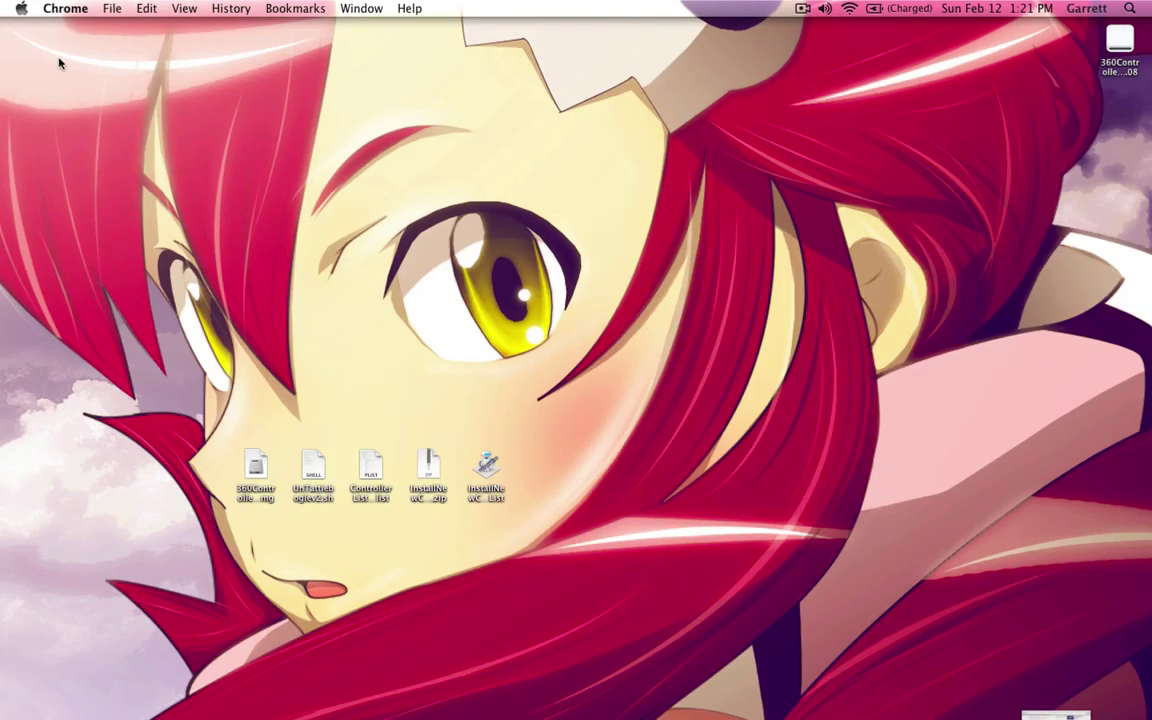
{"action": "mouse_move", "coordinate": [350, 714]}
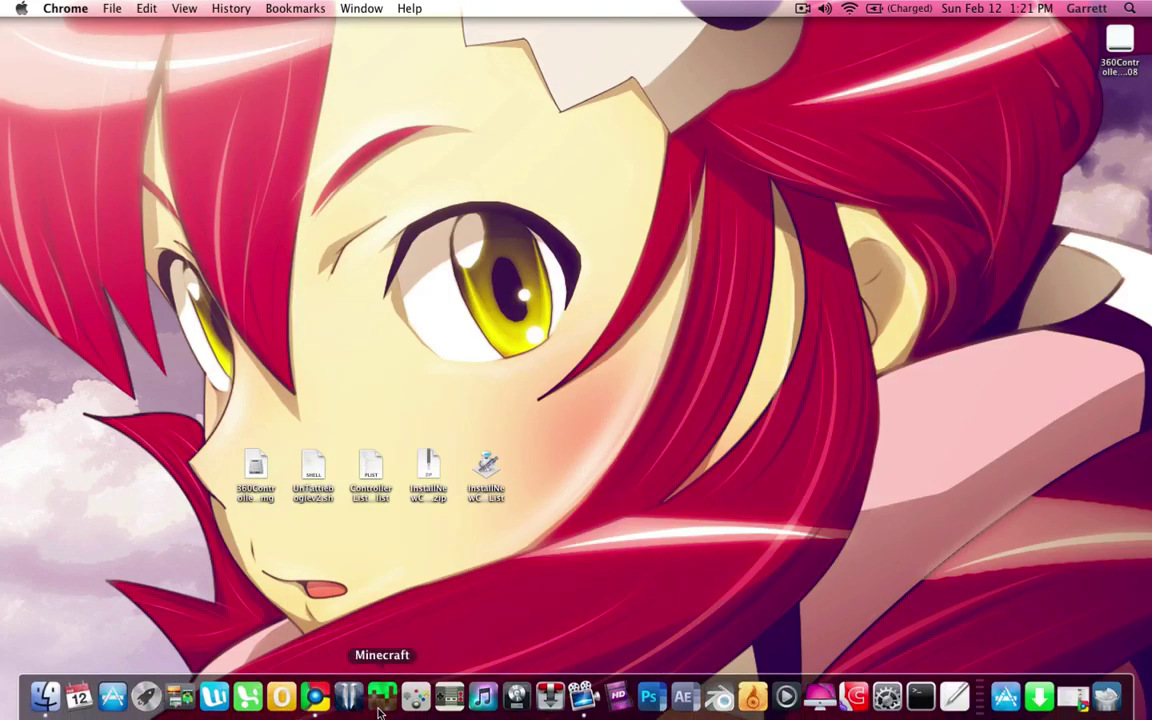